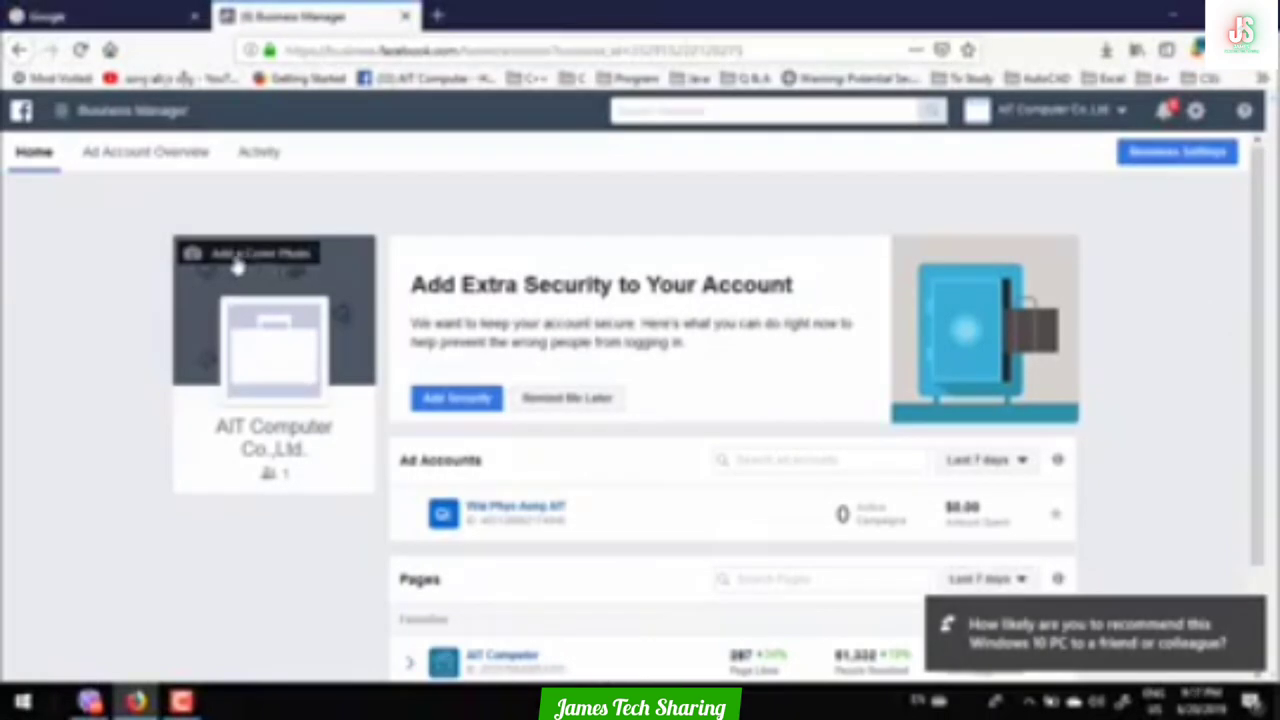
- Examine the Business Manager home page, including the business profile, ad accounts, pages and the list of switchable business accounts
mouse_move(274, 373)
drag(217, 427, 334, 454)
click(727, 212)
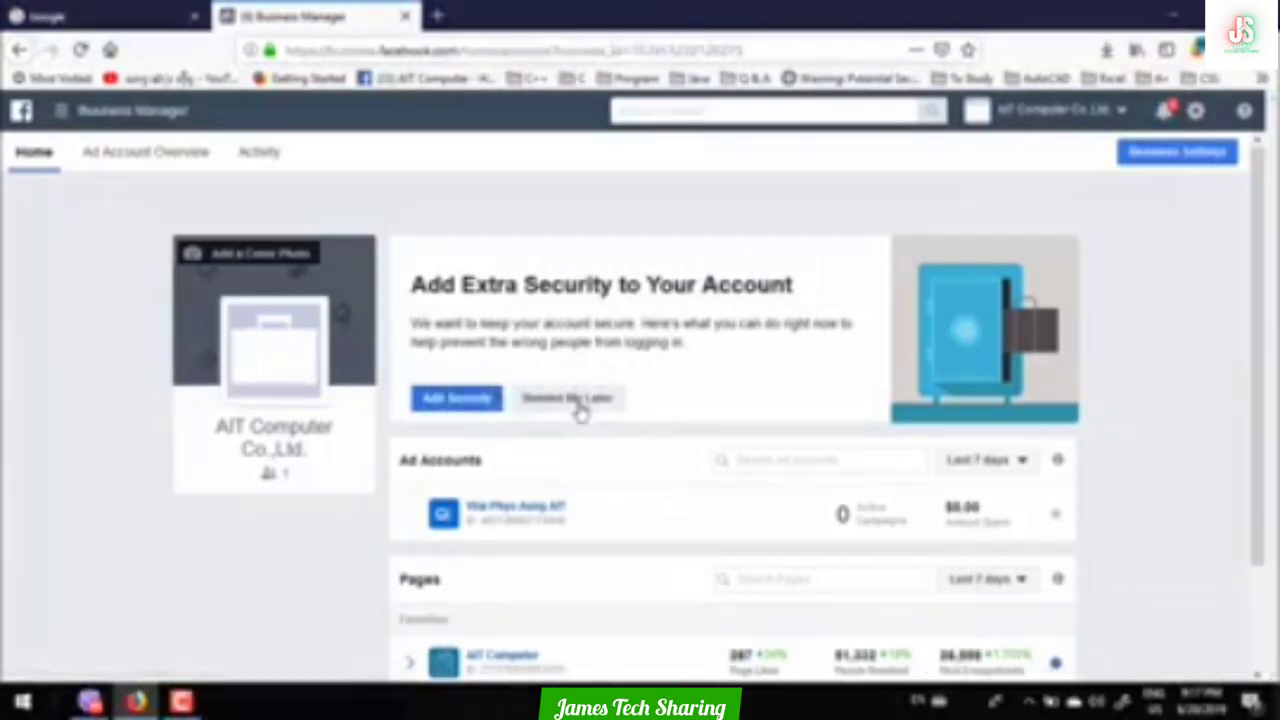
scroll(540, 422, down, 2)
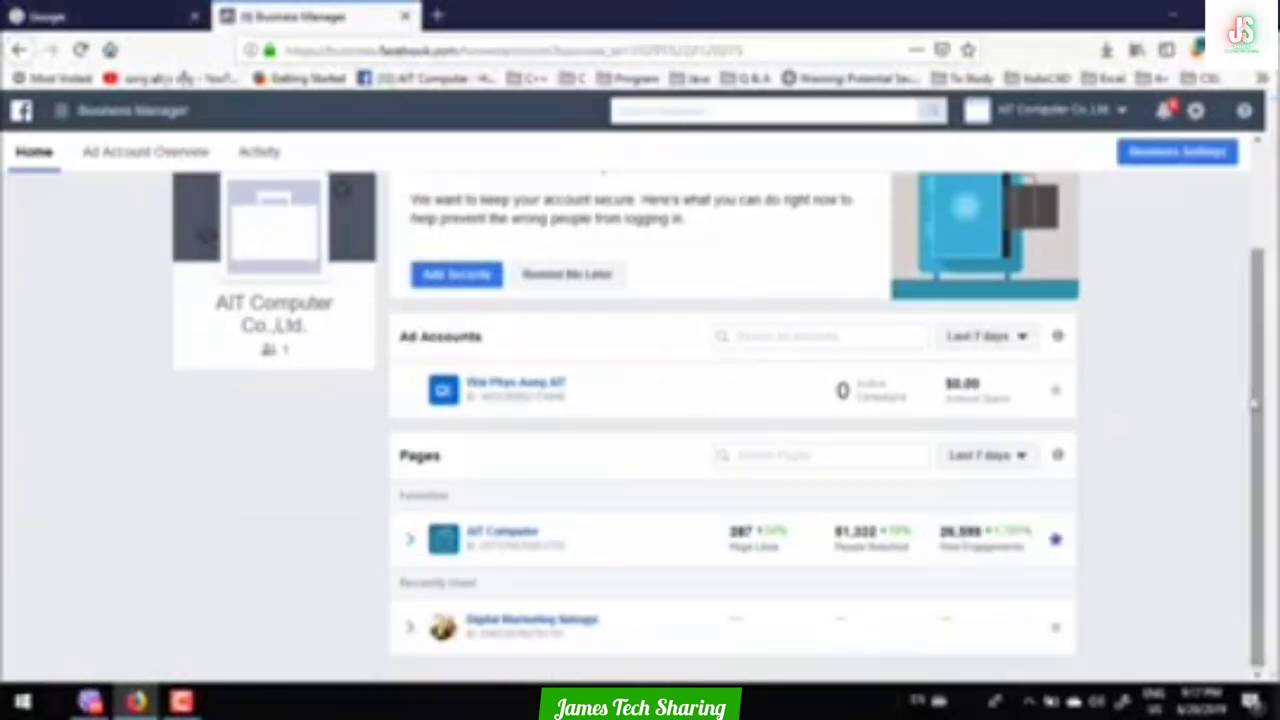
drag(1257, 398, 1257, 278)
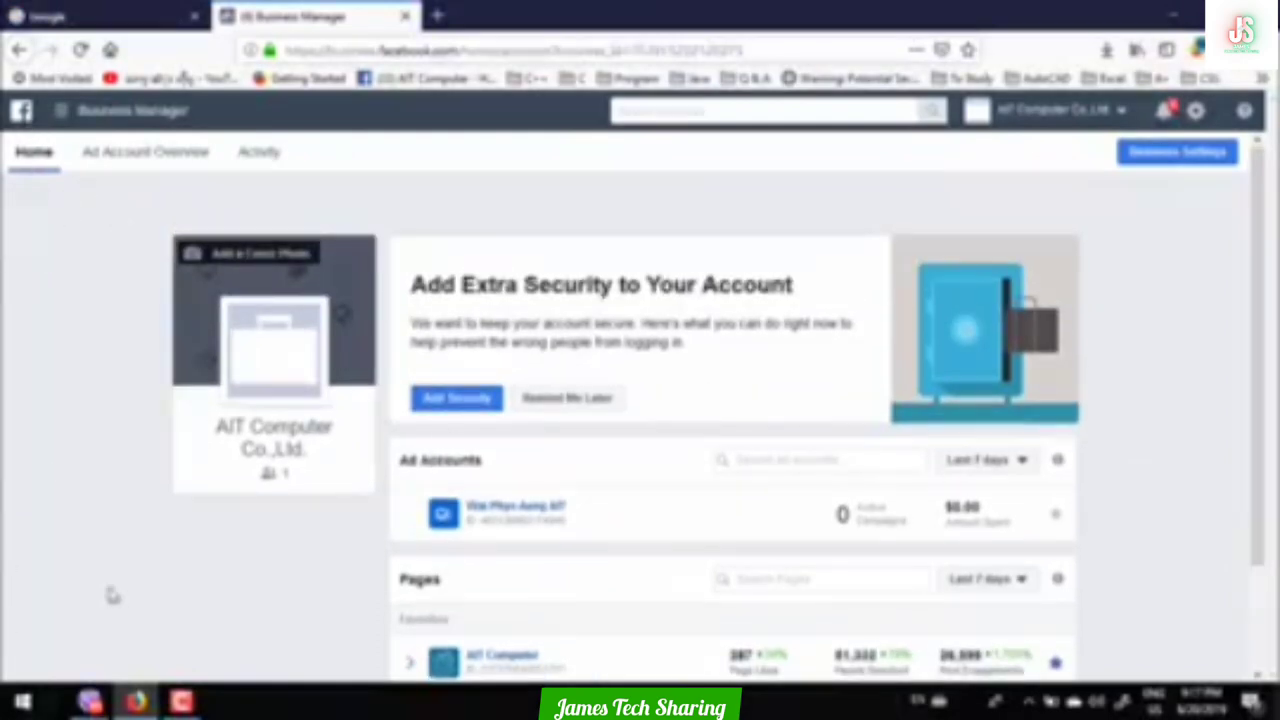
click(1121, 111)
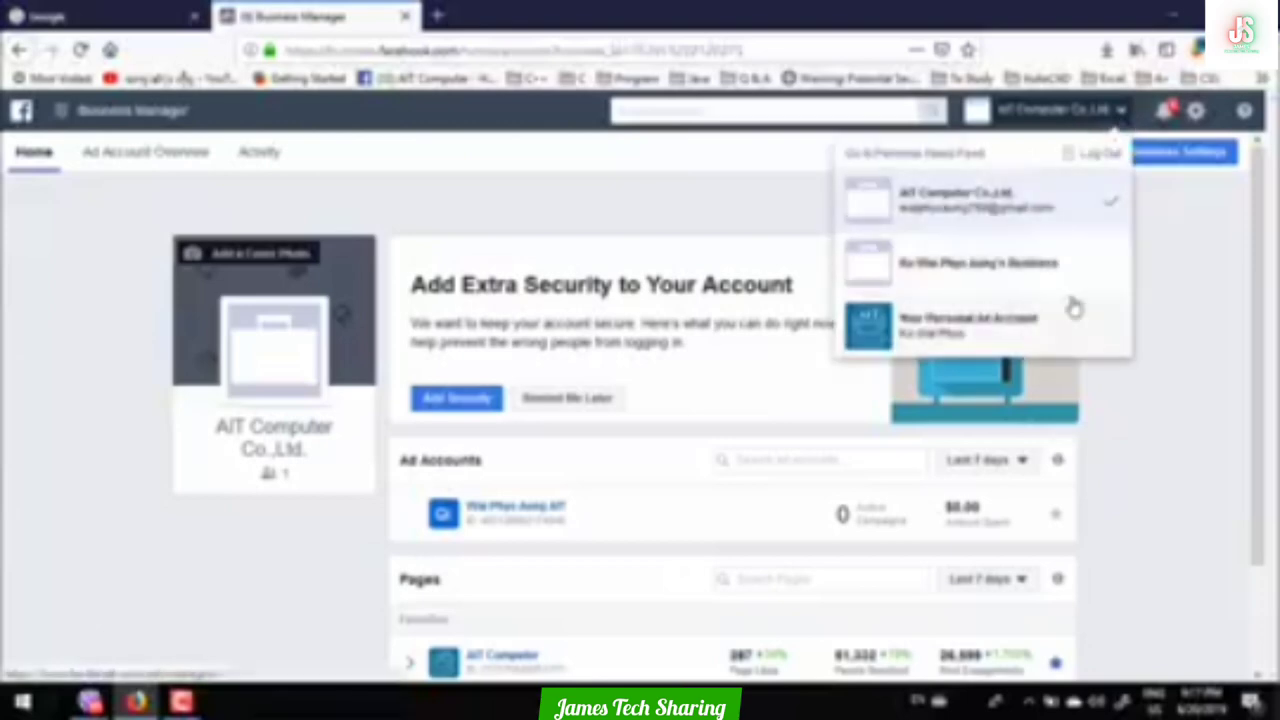
click(1186, 211)
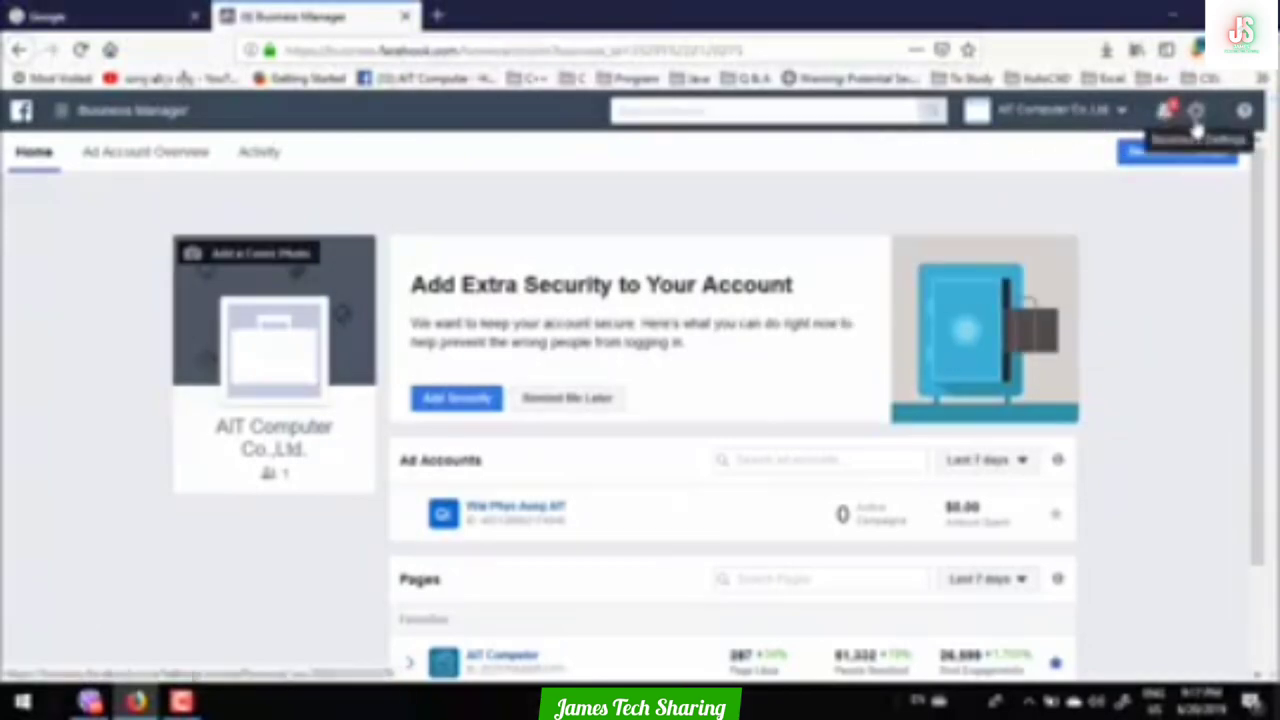
click(1223, 116)
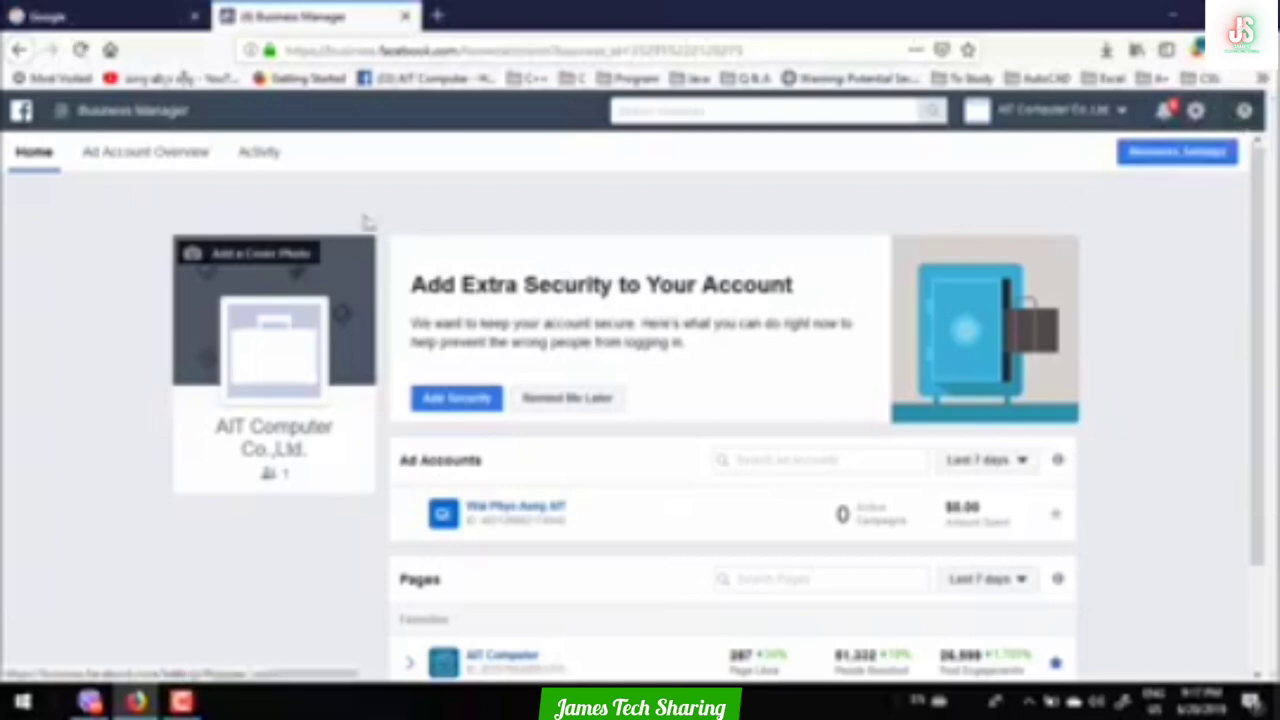
- Review the ad account overview's performance summary and the business's role activity report
click(130, 156)
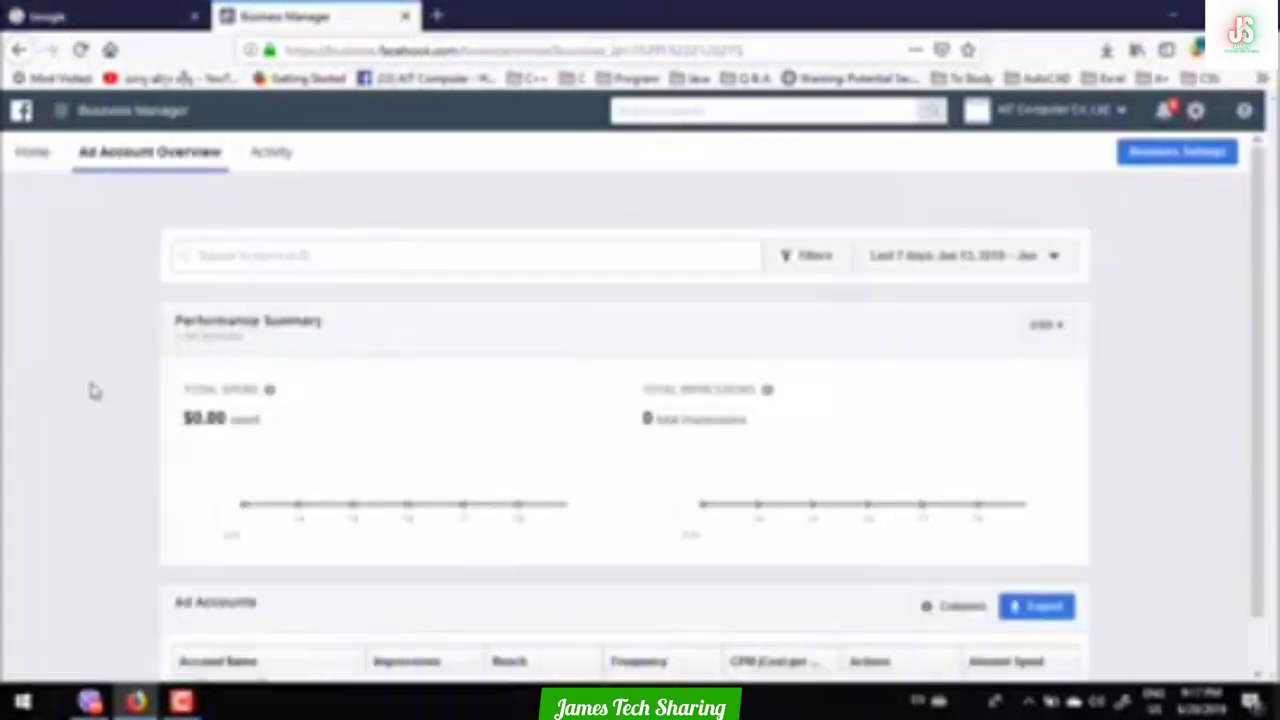
scroll(90, 391, down, 1)
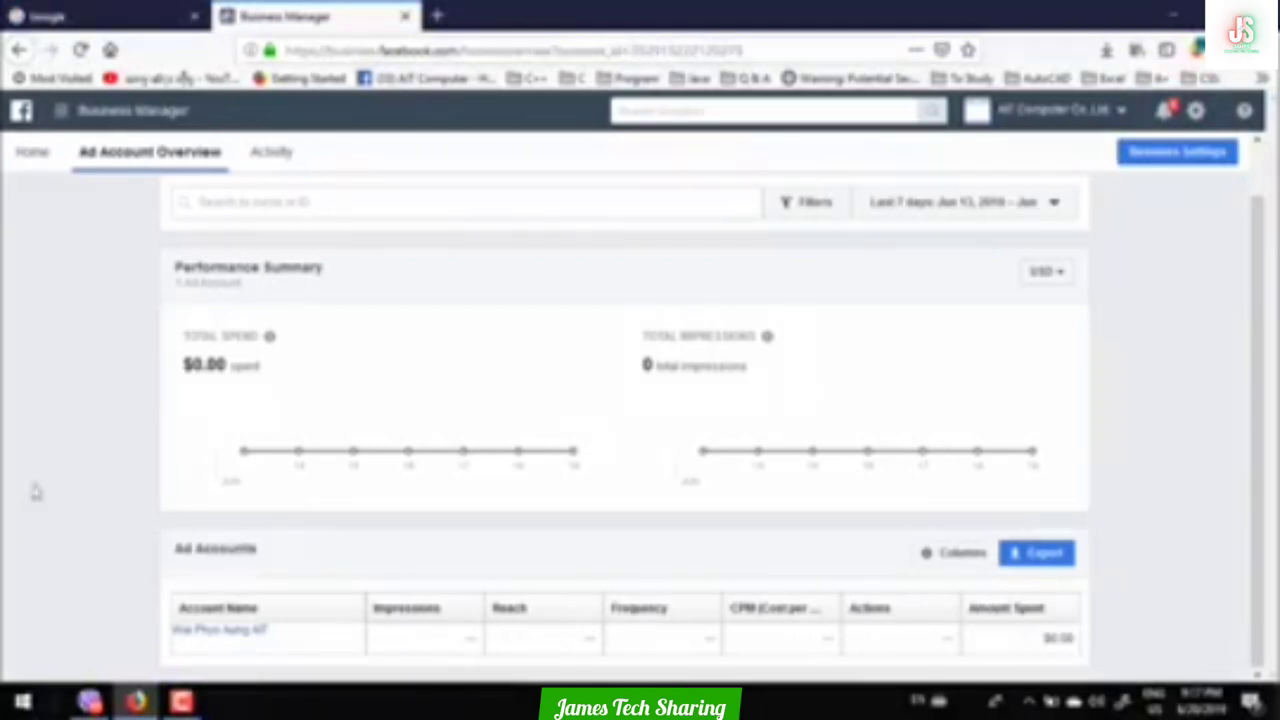
click(266, 155)
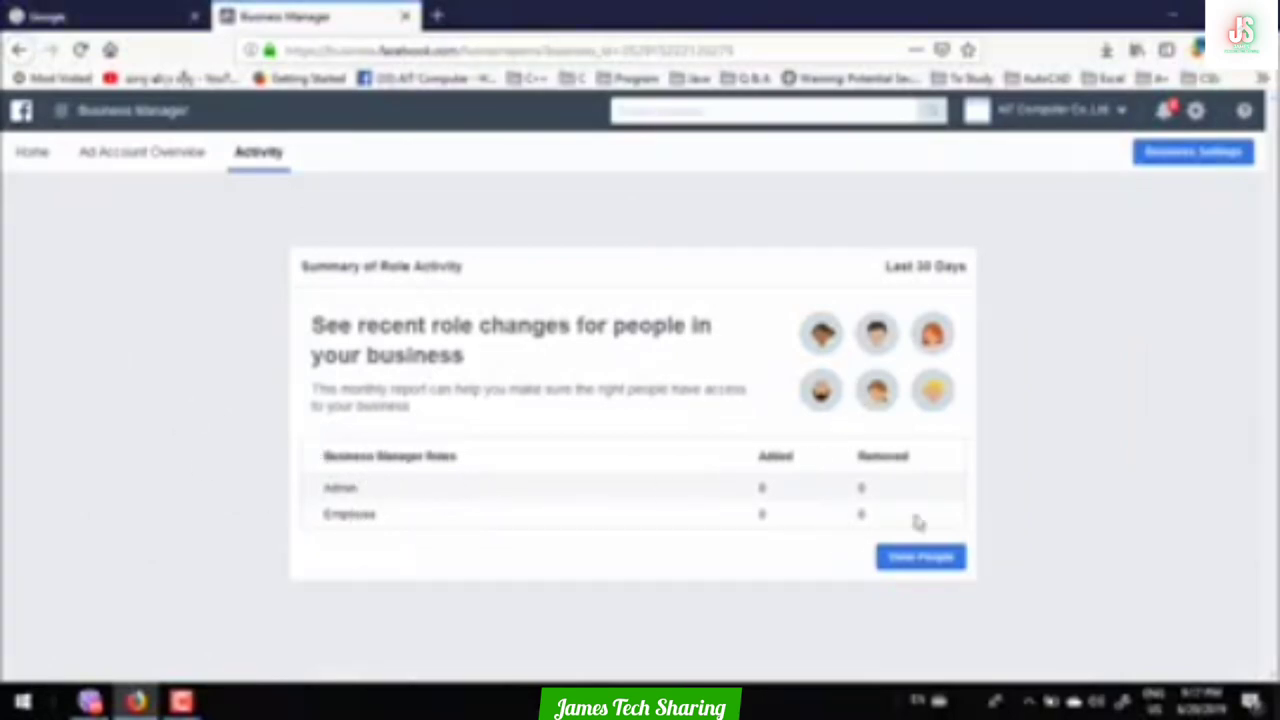
- Open Business Settings and examine the Invite People form with its advanced role options, closing it without inviting anyone
click(1190, 160)
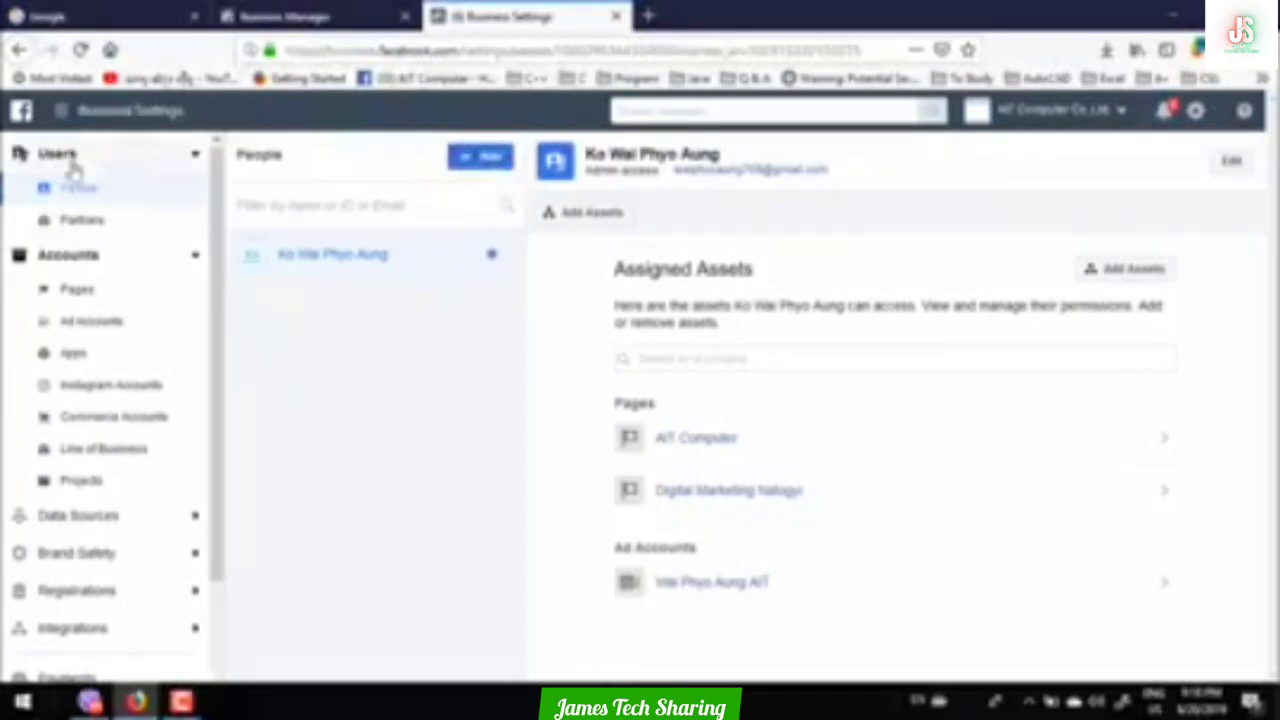
click(472, 160)
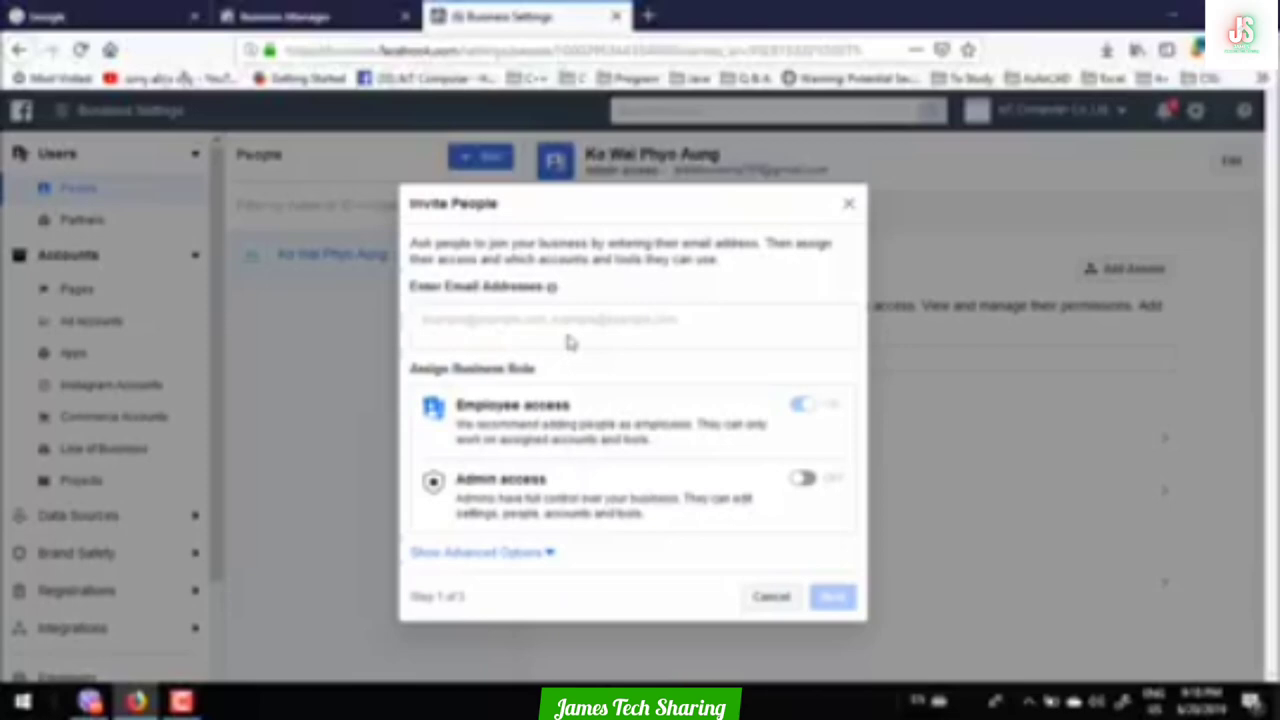
click(552, 553)
triple_click(694, 212)
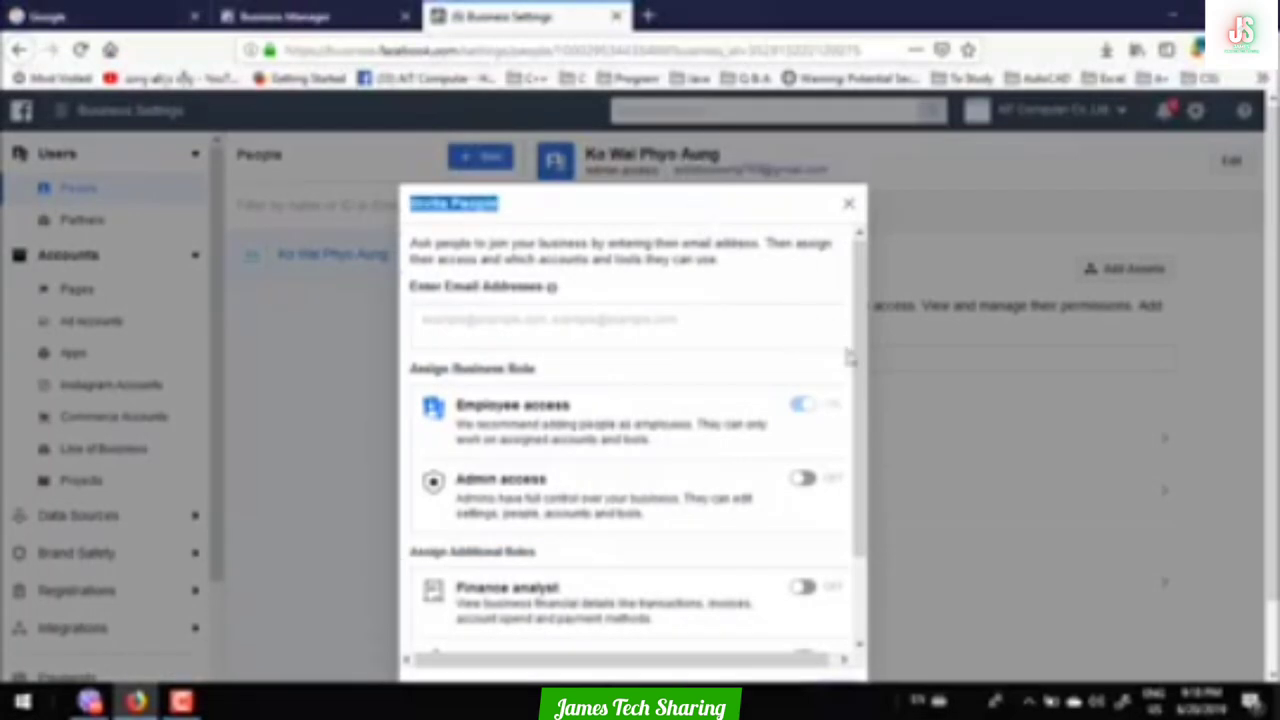
drag(850, 358, 882, 512)
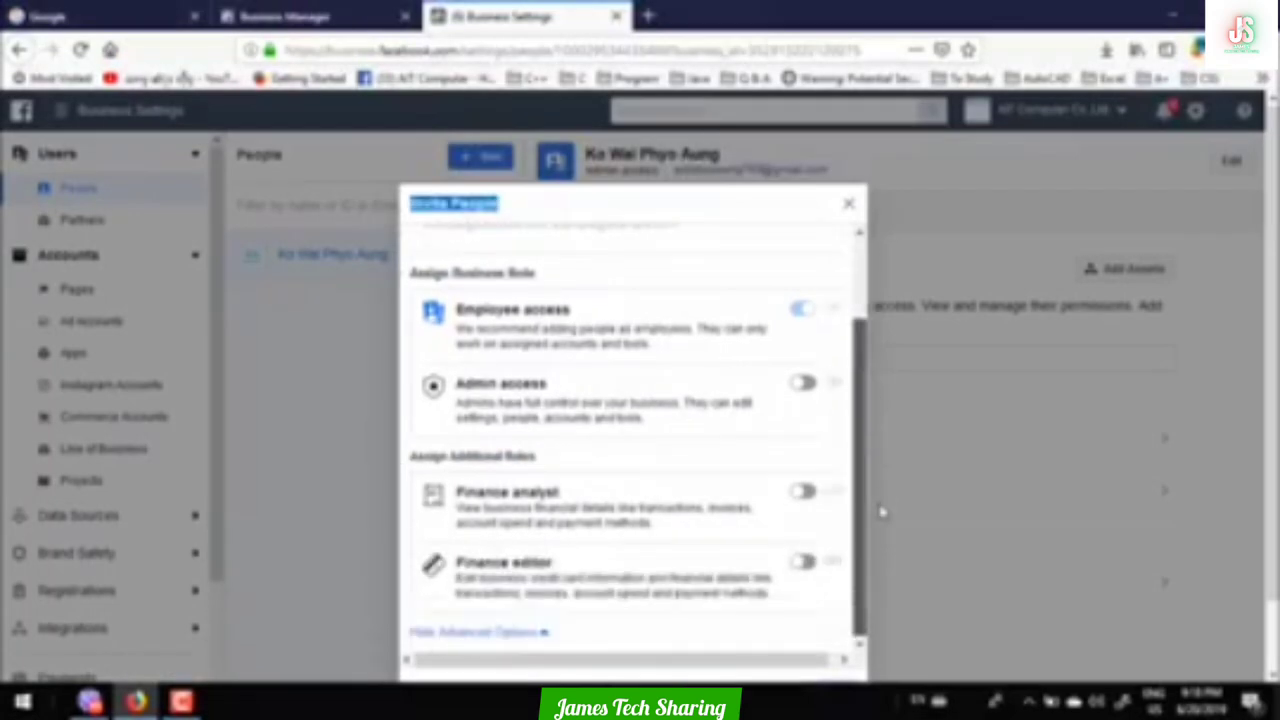
scroll(862, 483, up, 2)
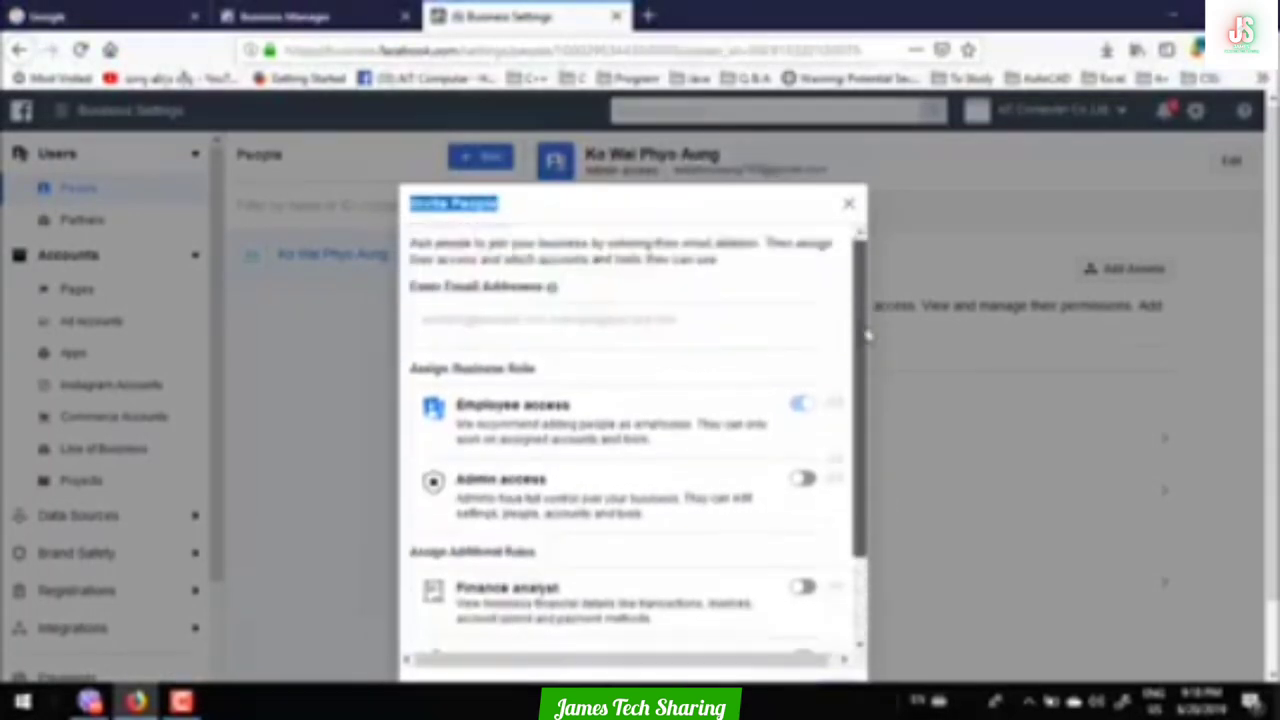
scroll(862, 483, down, 2)
click(848, 204)
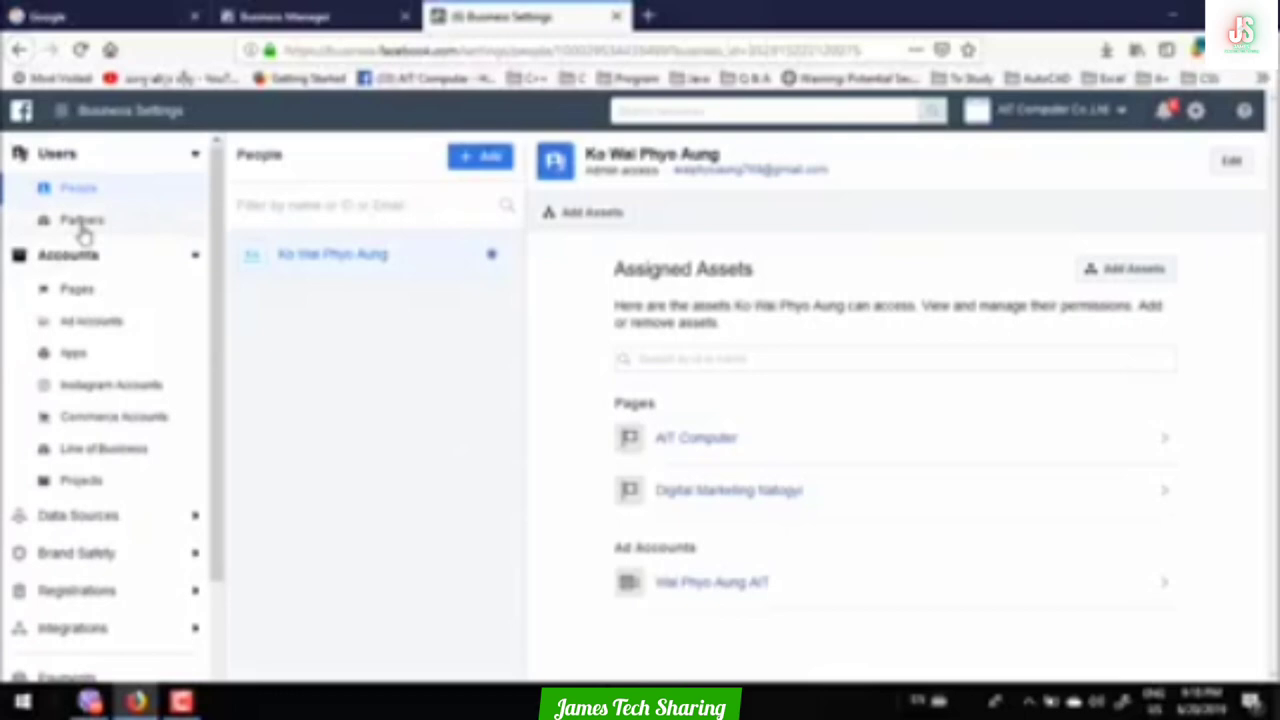
- Open the Add a Facebook Page form from the business's Pages settings
click(79, 296)
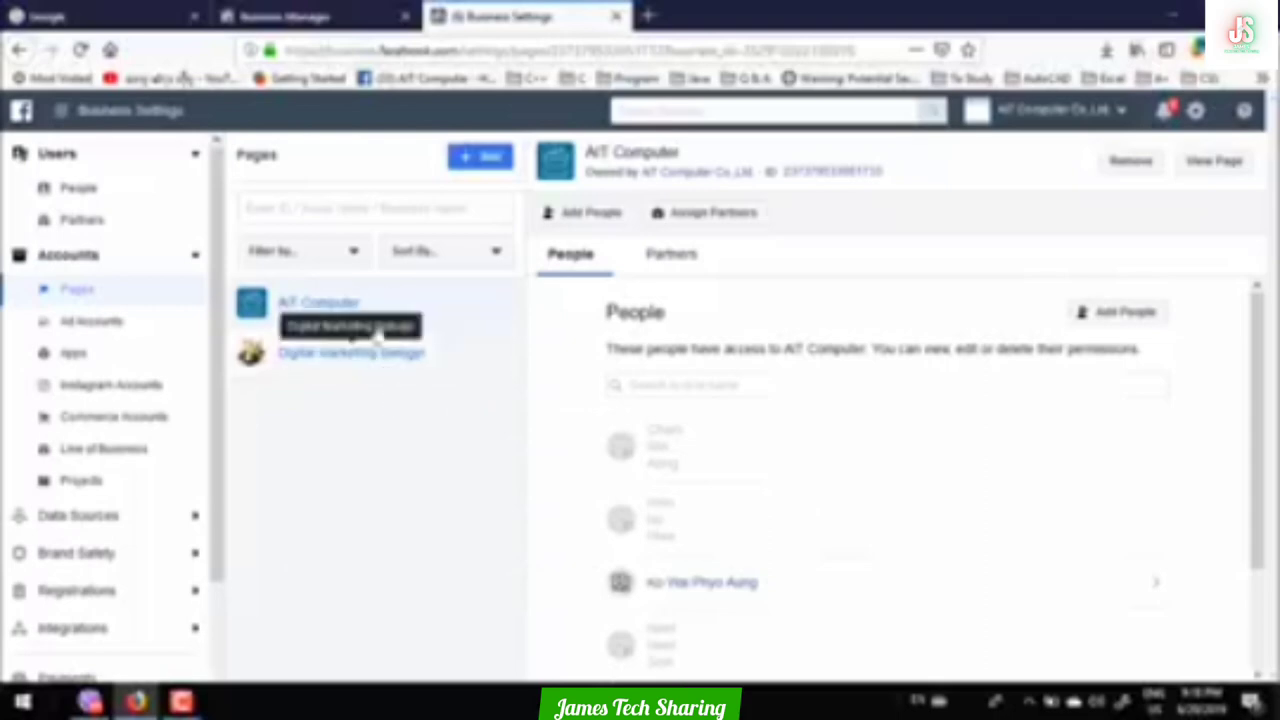
click(483, 160)
click(476, 193)
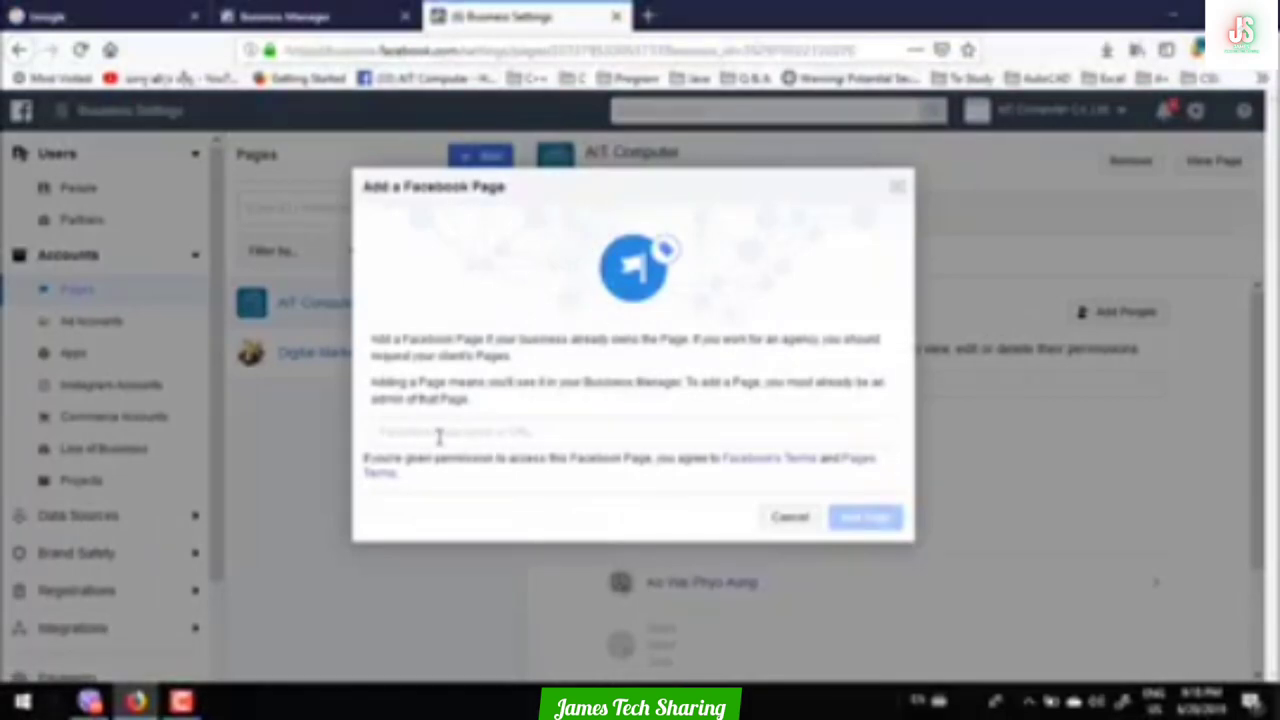
- Open Facebook in a new browser tab and go to the managed page named Testing
click(648, 16)
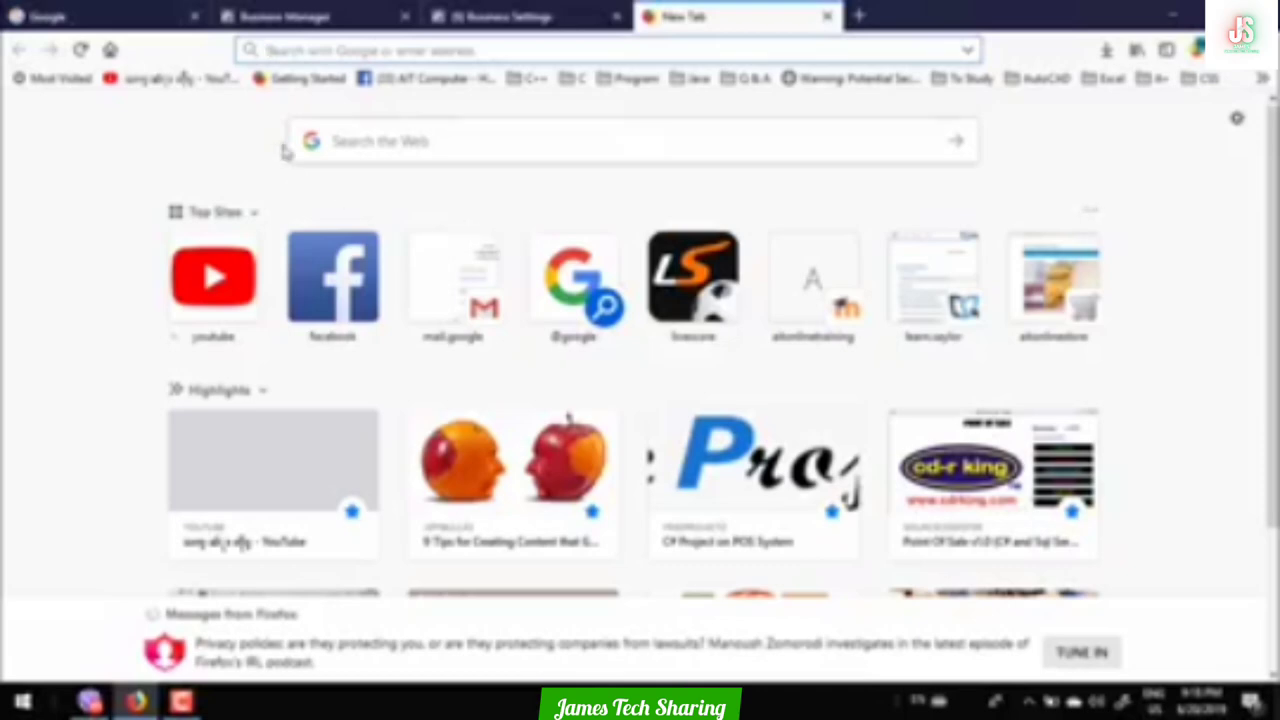
click(336, 300)
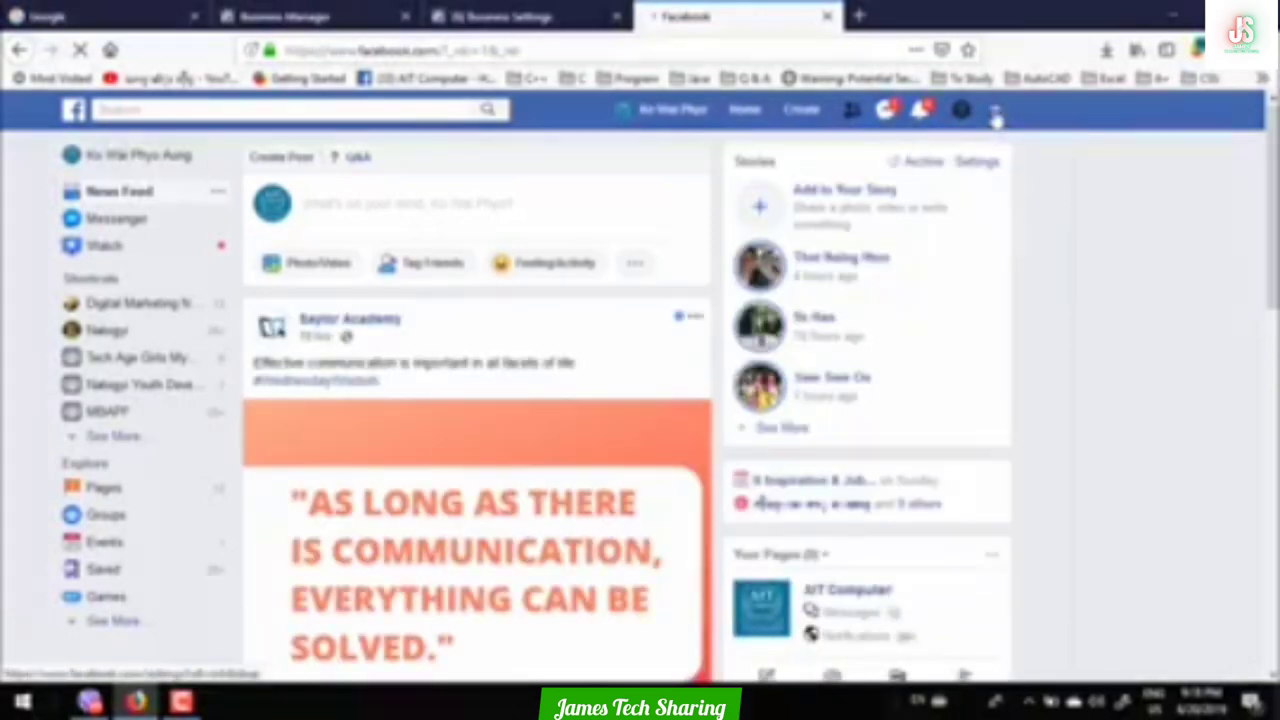
click(996, 117)
scroll(1065, 325, down, 5)
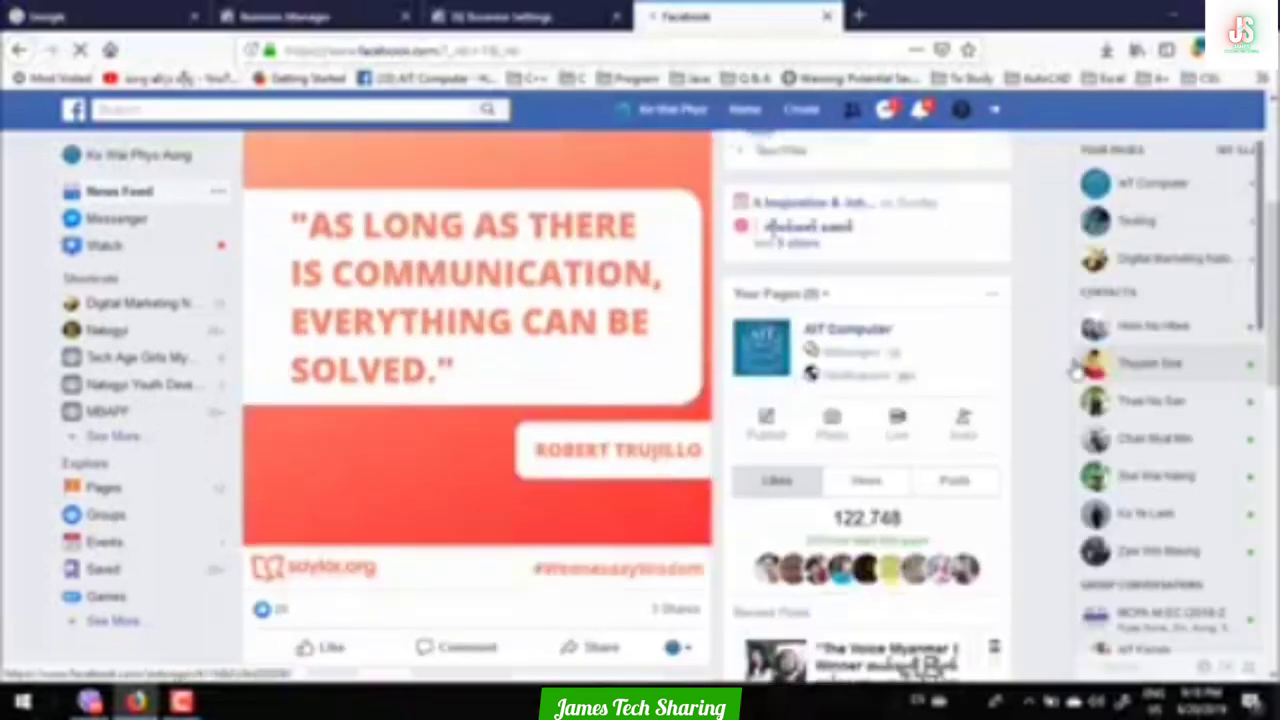
scroll(1050, 337, up, 5)
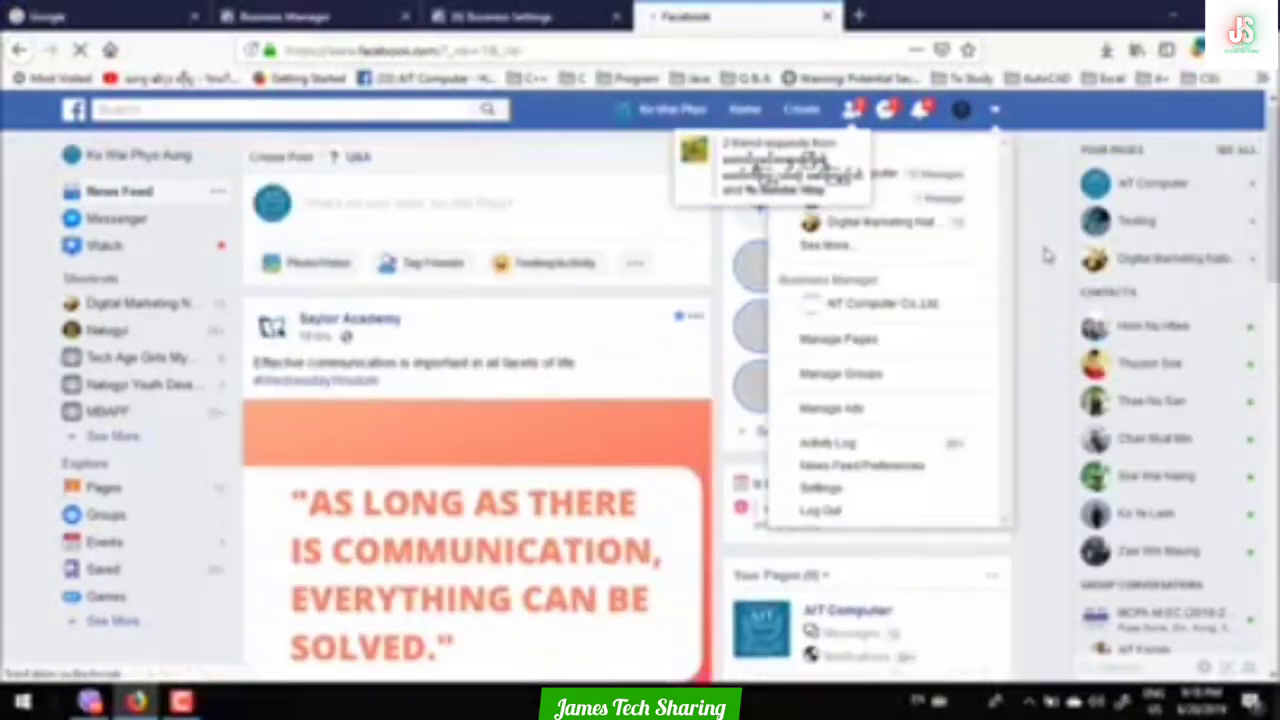
click(1020, 155)
click(996, 110)
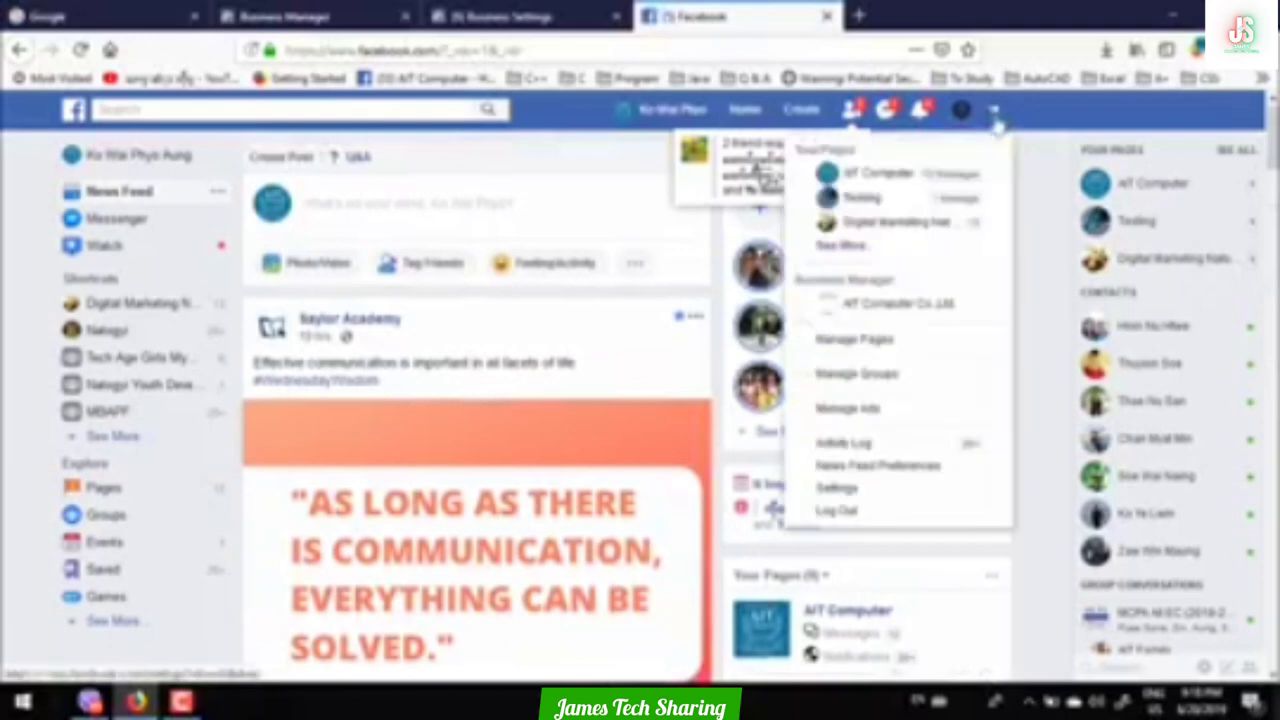
click(876, 200)
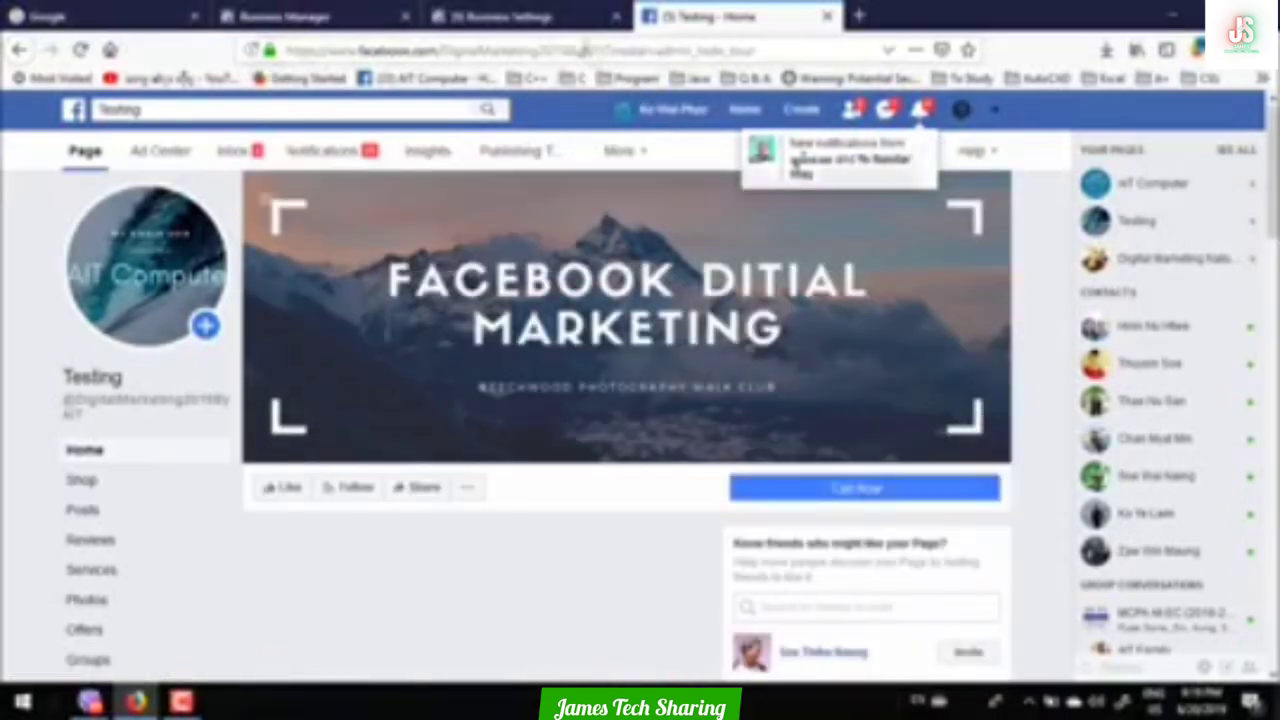
- Copy the Testing page's web address without its trailing query part
drag(600, 50, 284, 50)
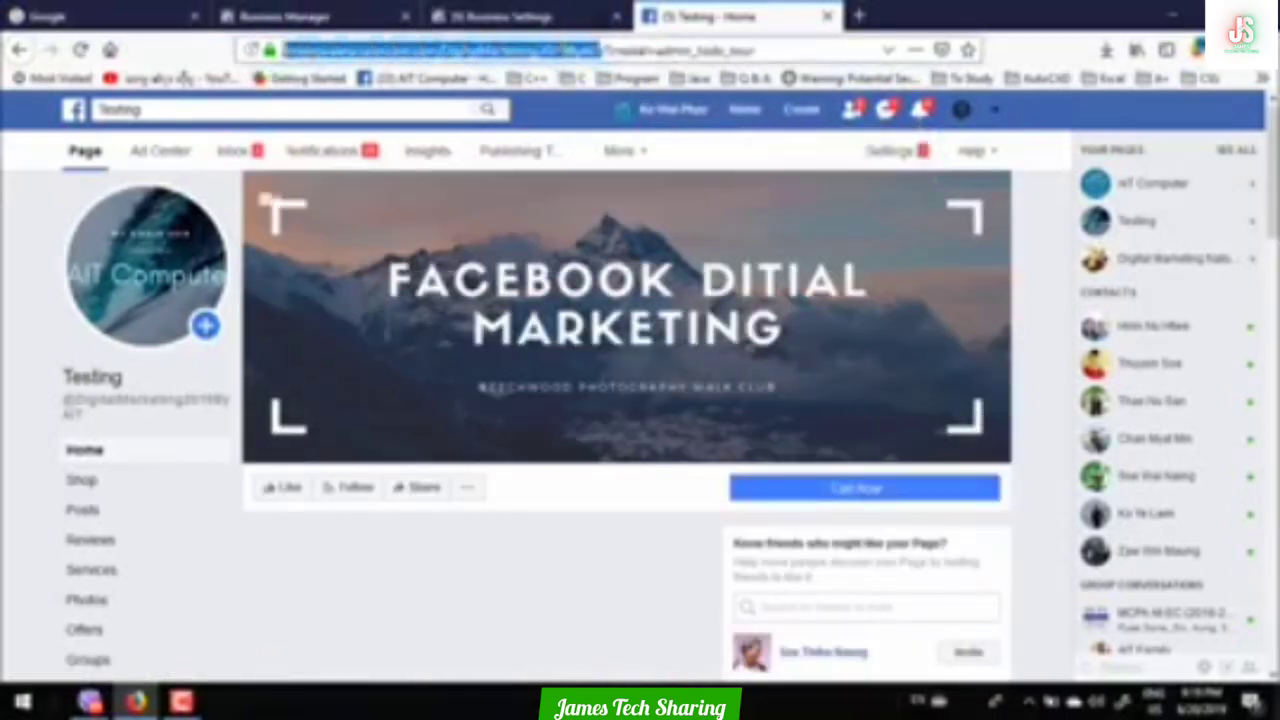
right_click(358, 50)
click(398, 106)
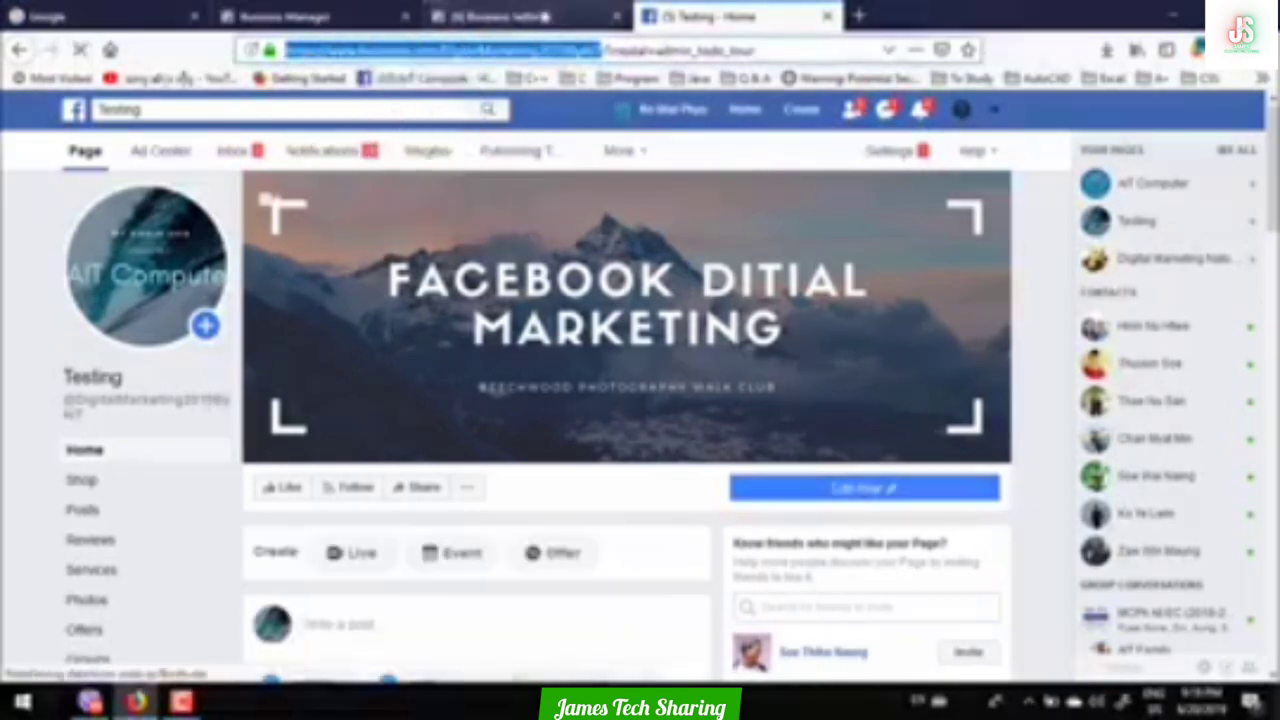
- Add the Testing page to the business in Business Settings by pasting its copied address and choosing the matching page
click(520, 17)
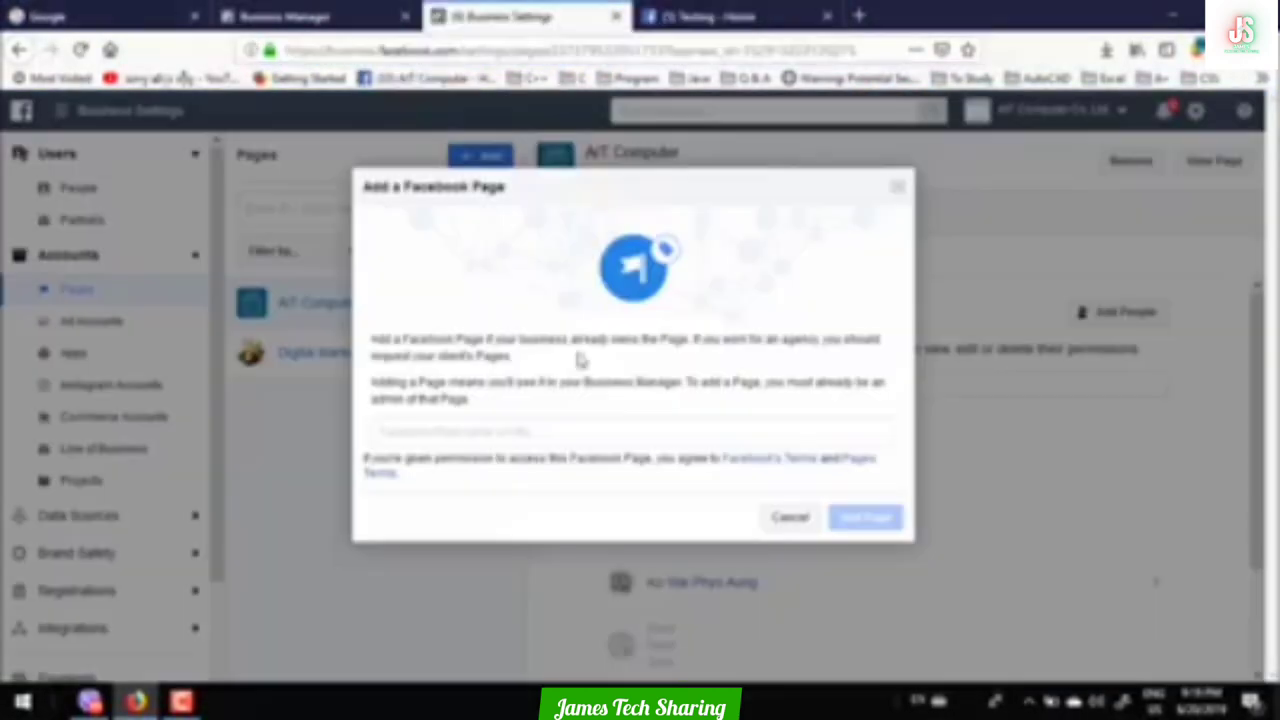
click(438, 428)
key(ctrl+v)
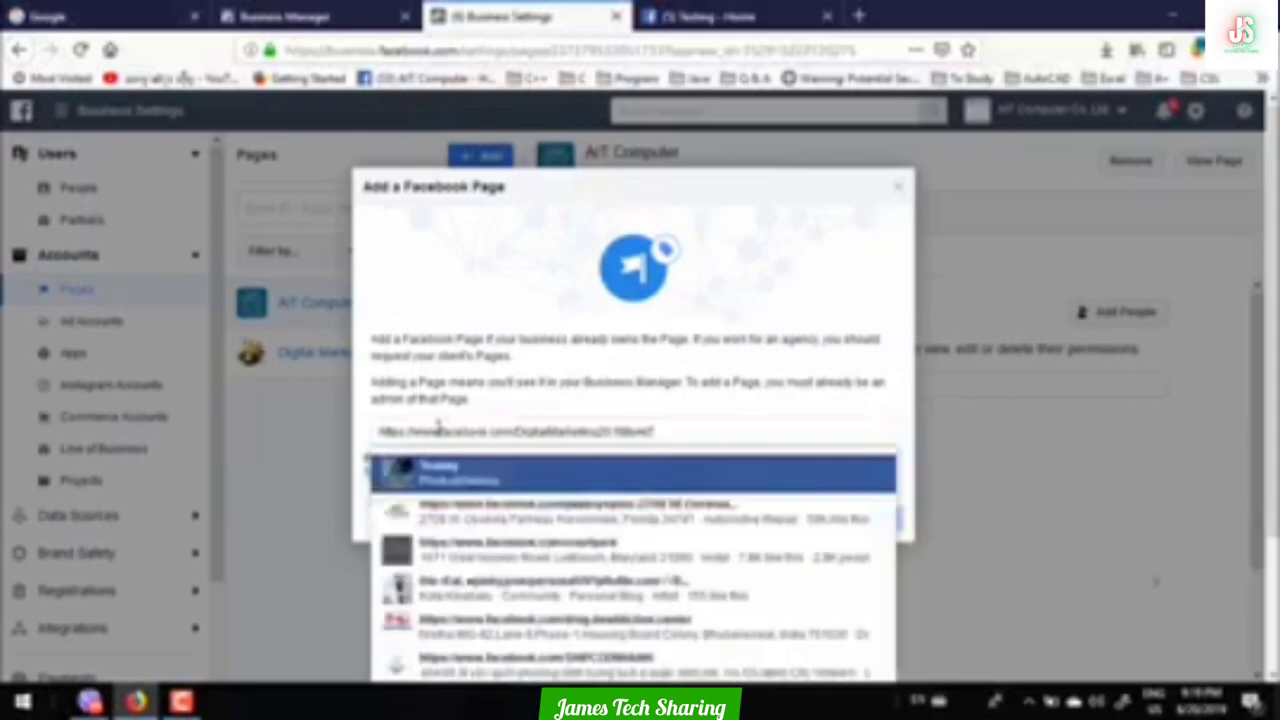
click(481, 478)
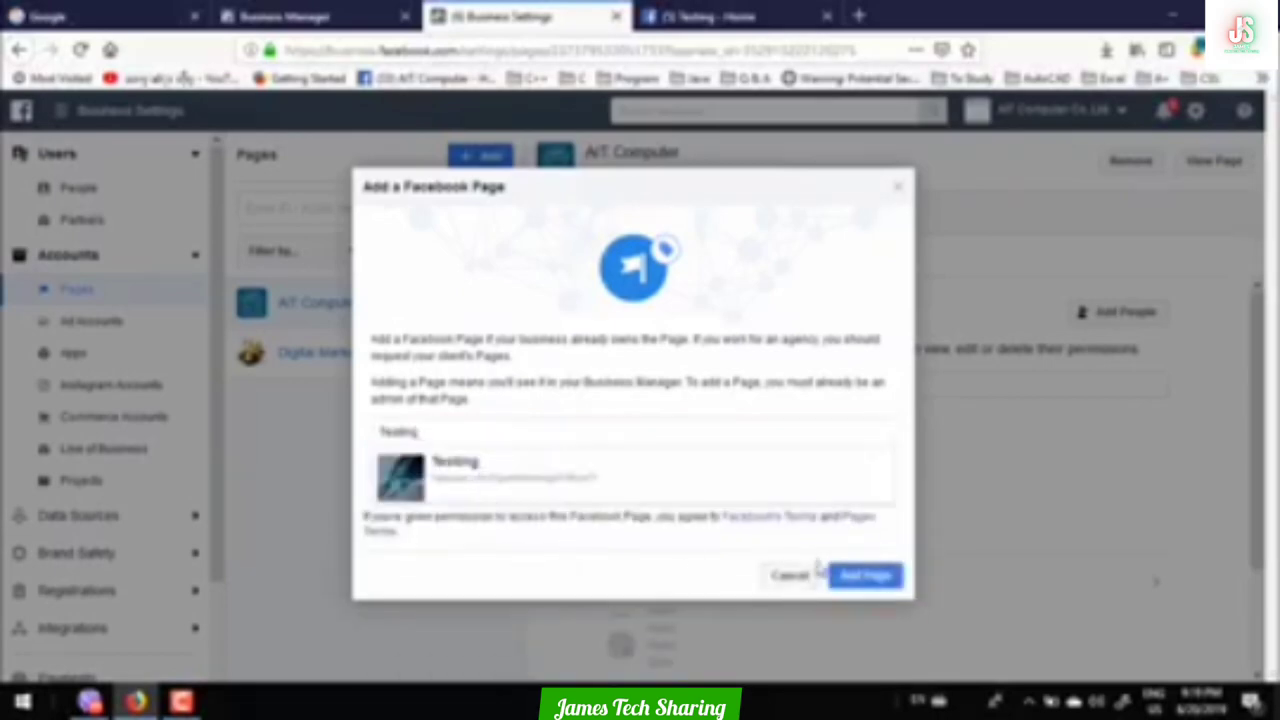
click(866, 577)
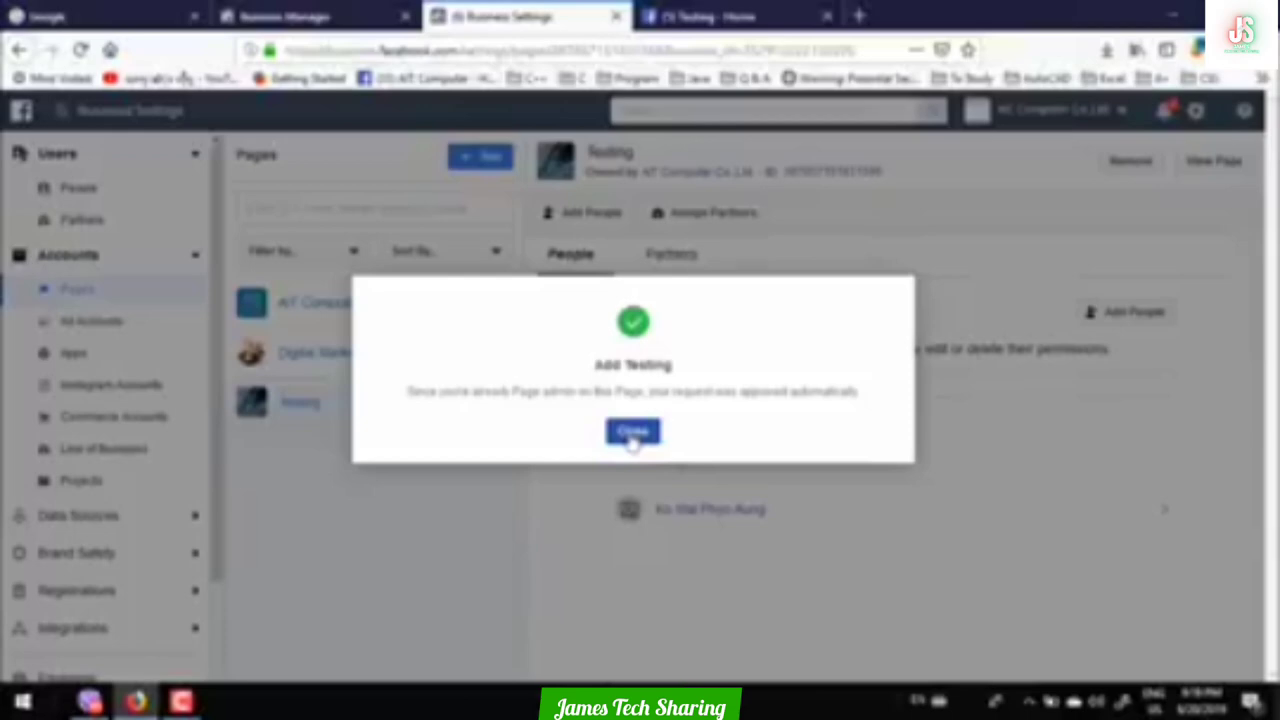
click(631, 438)
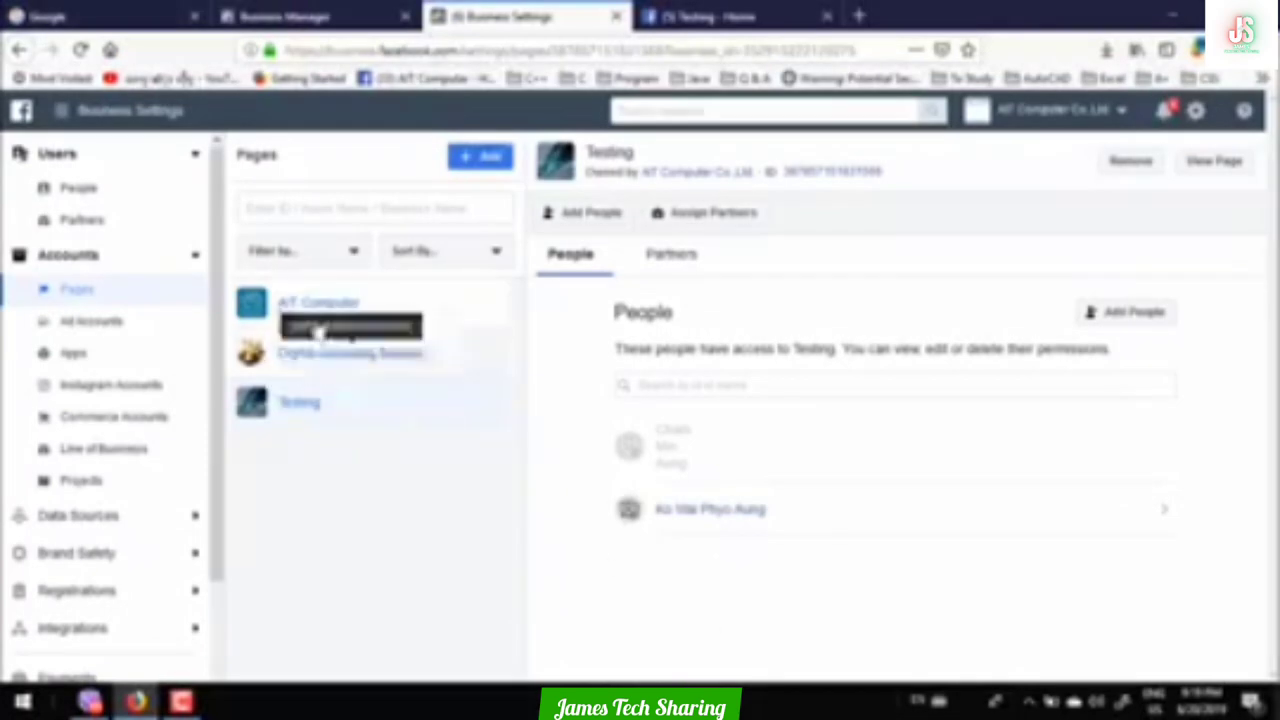
- Examine the Add An Ad Account form in the Ad Accounts settings, including its non-removal notice, and close it without adding an account
click(90, 330)
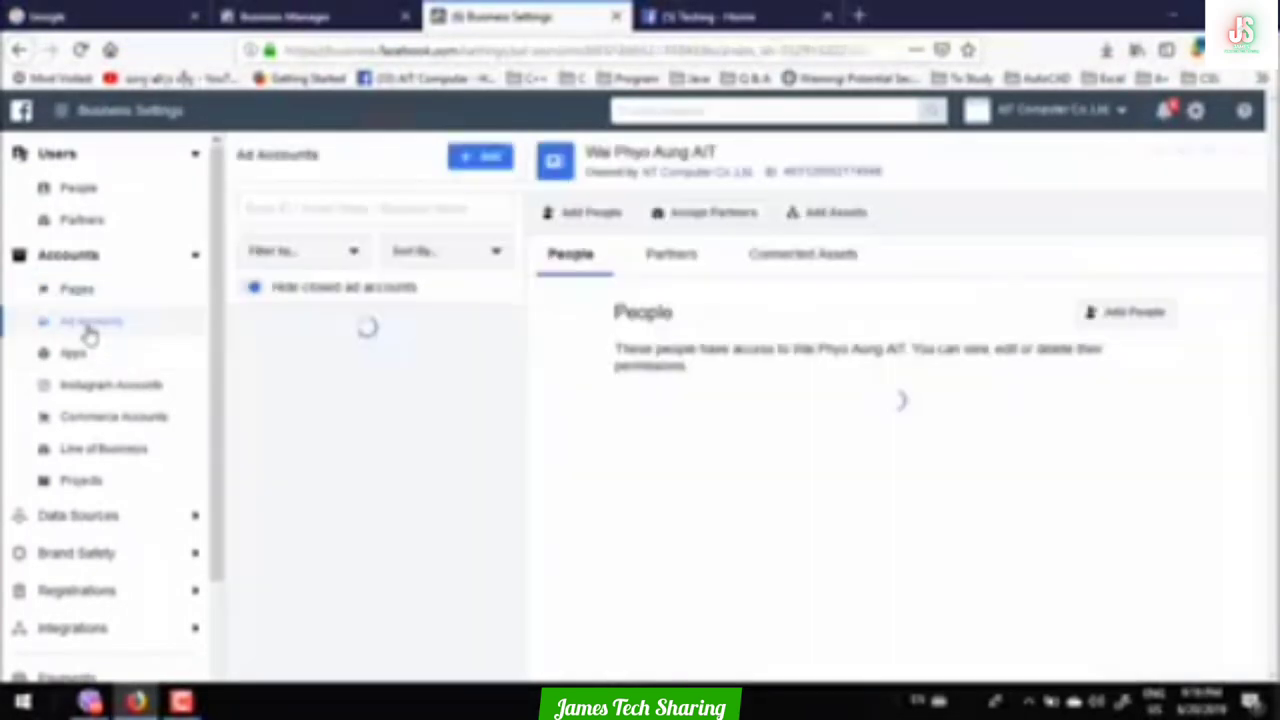
click(472, 157)
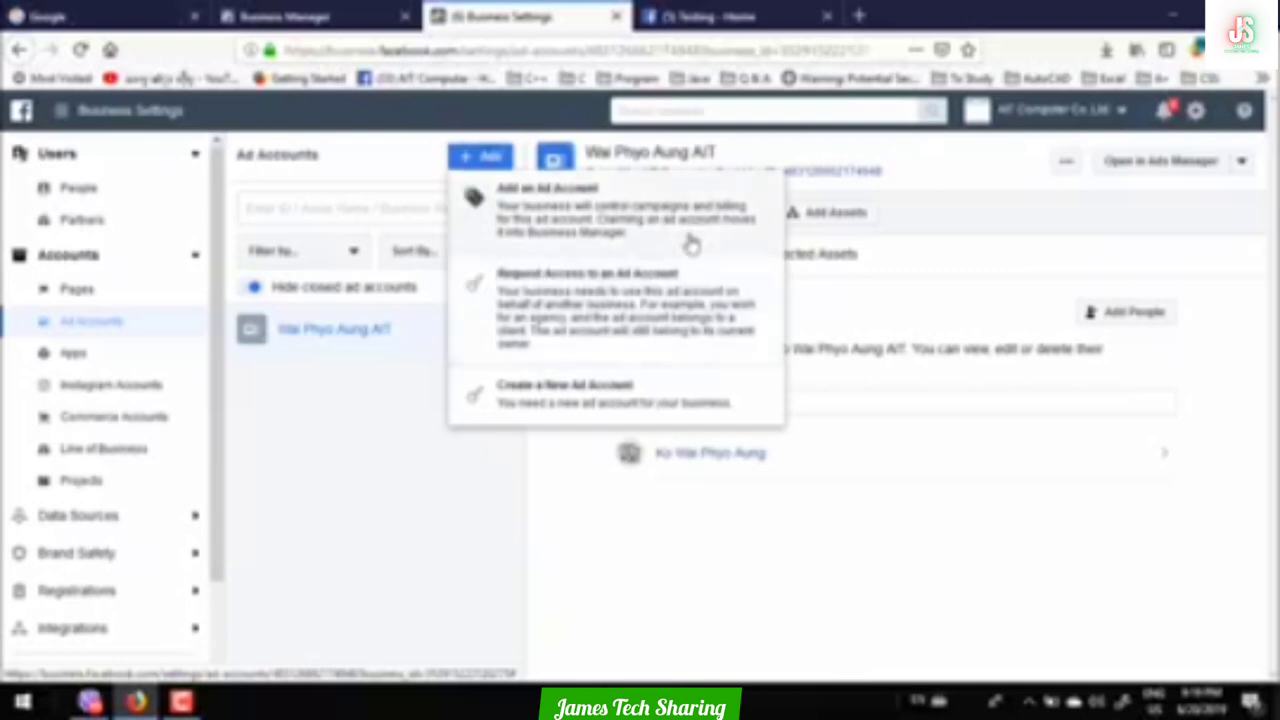
click(600, 232)
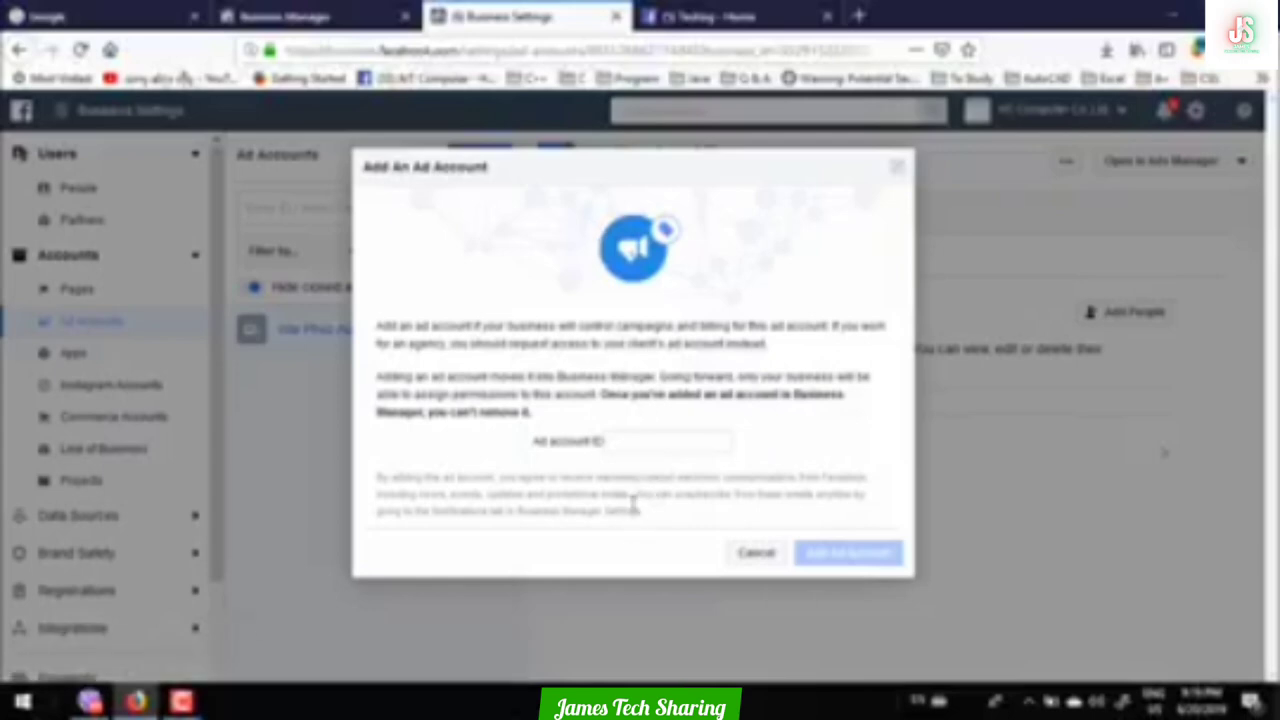
click(639, 438)
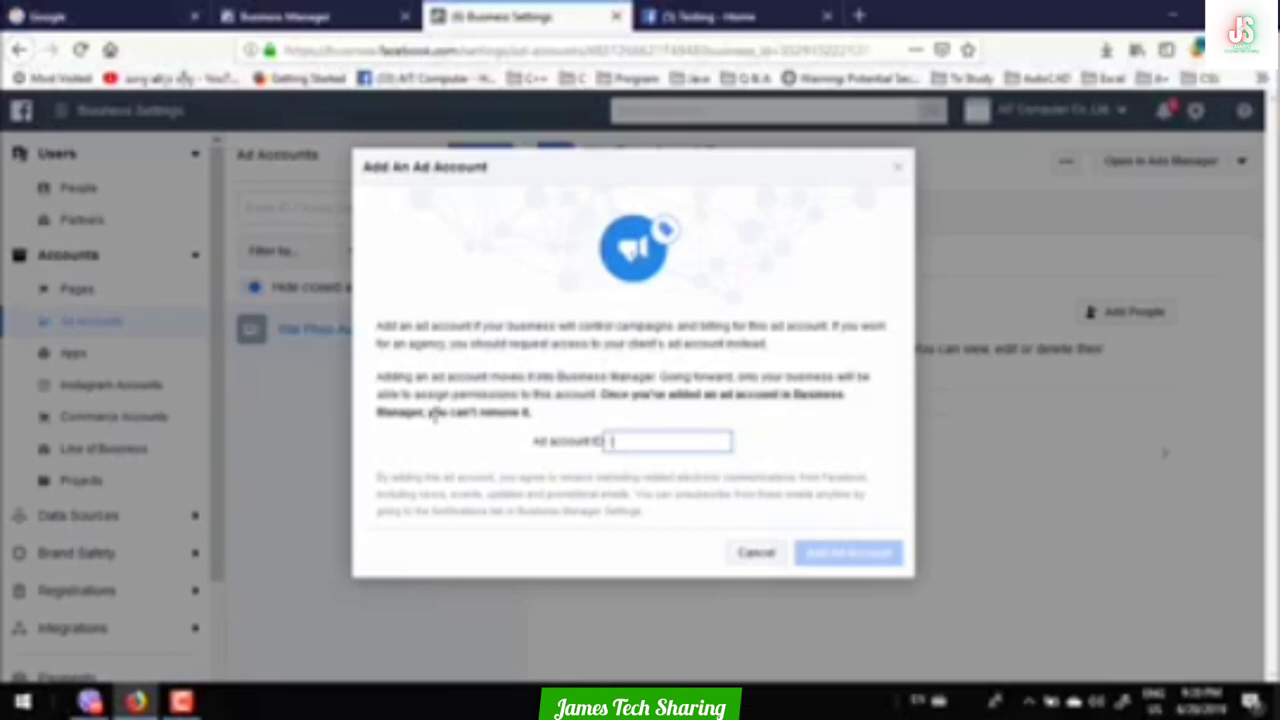
drag(433, 413, 534, 416)
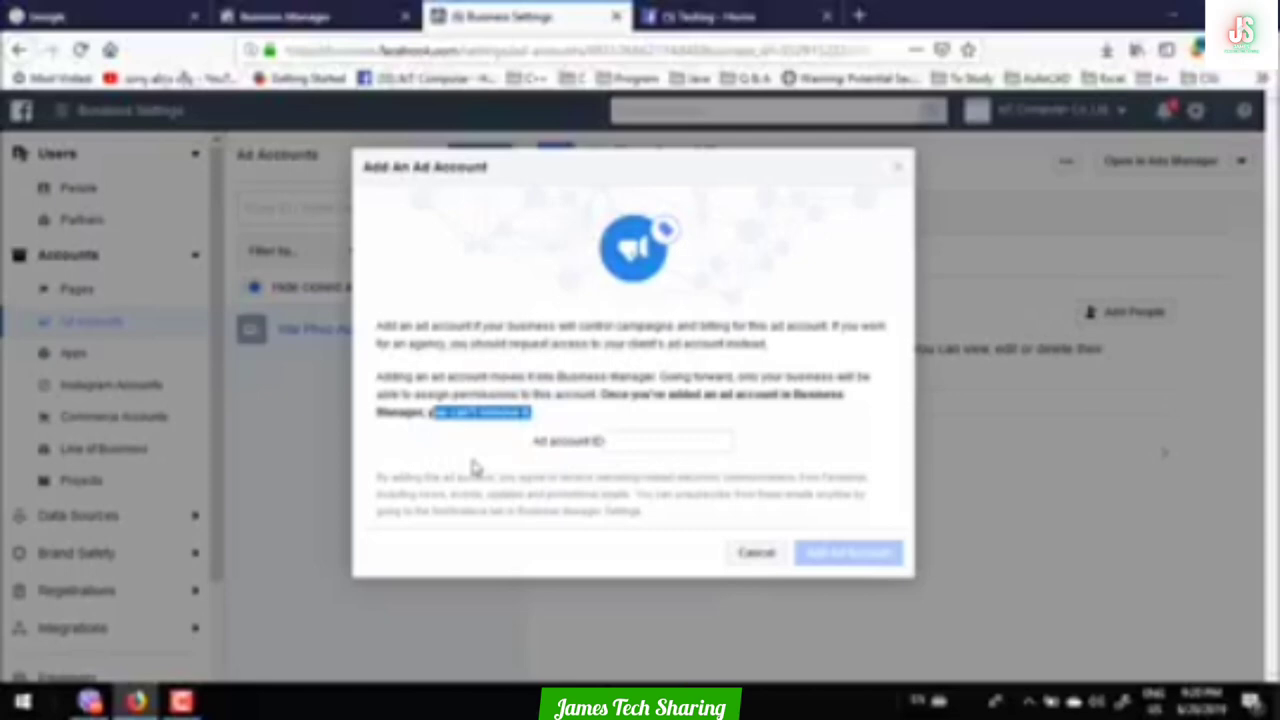
click(899, 176)
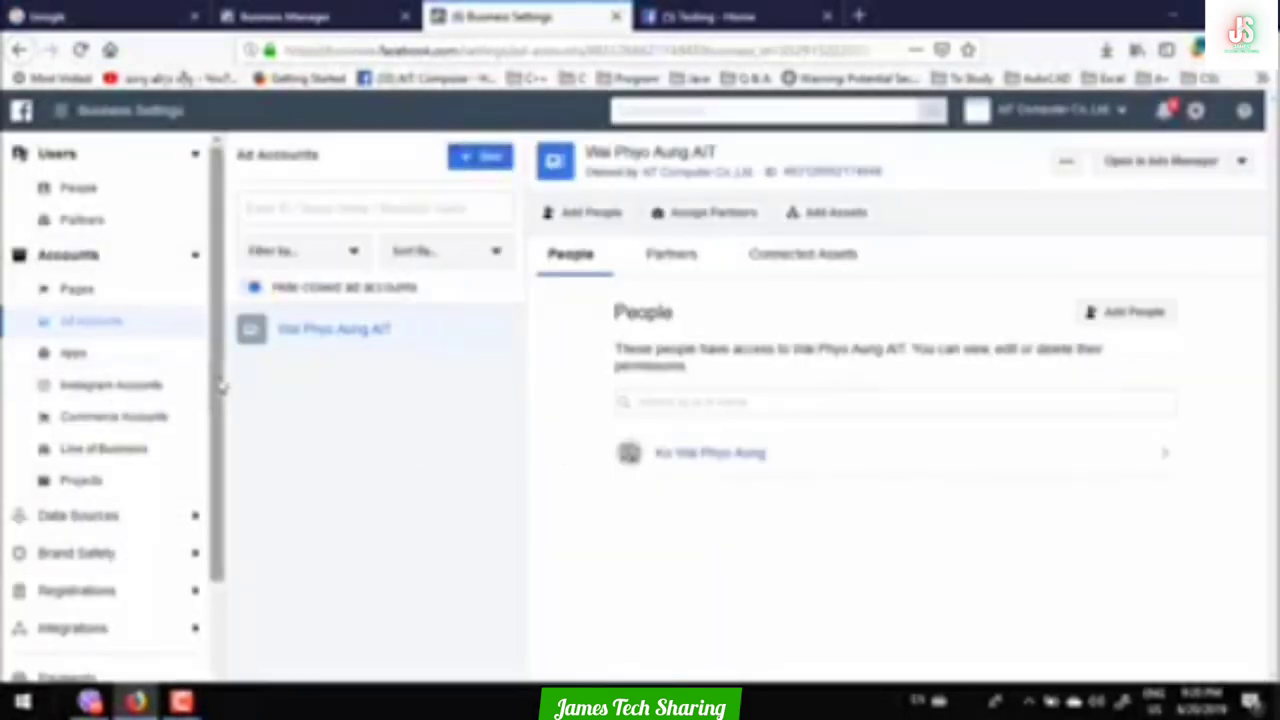
drag(220, 385, 224, 520)
scroll(224, 520, up, 3)
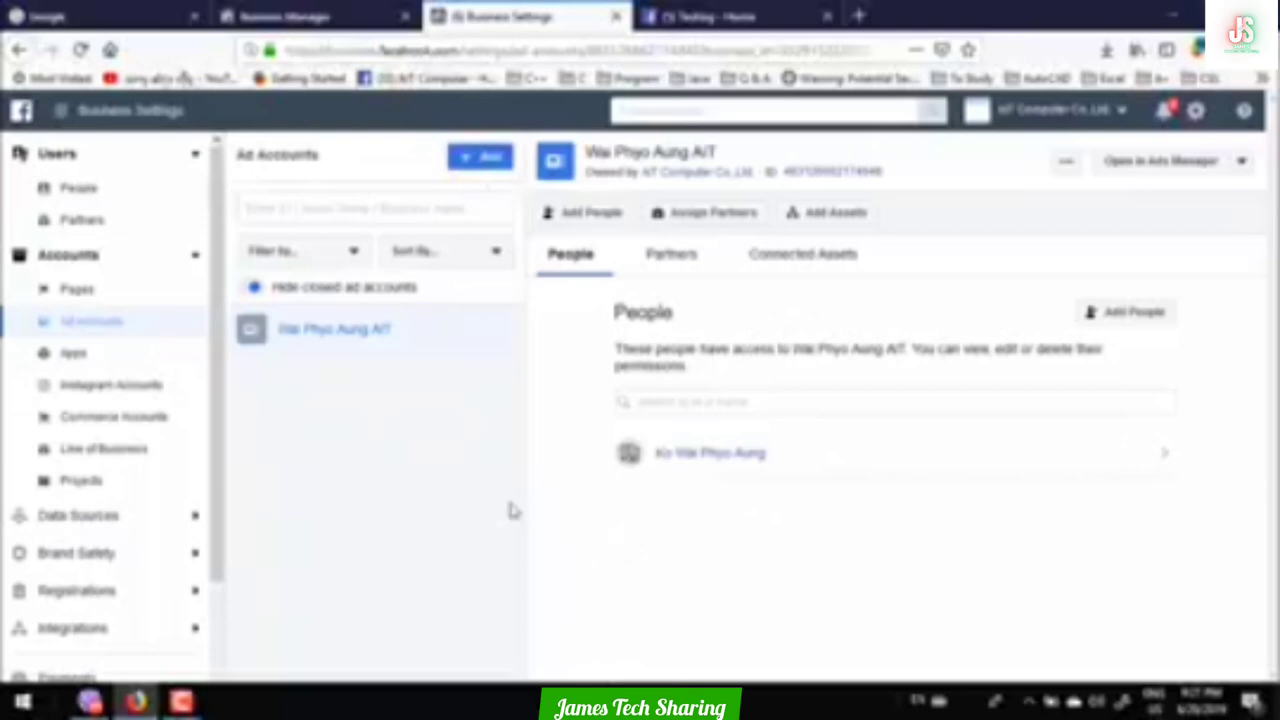
click(181, 702)
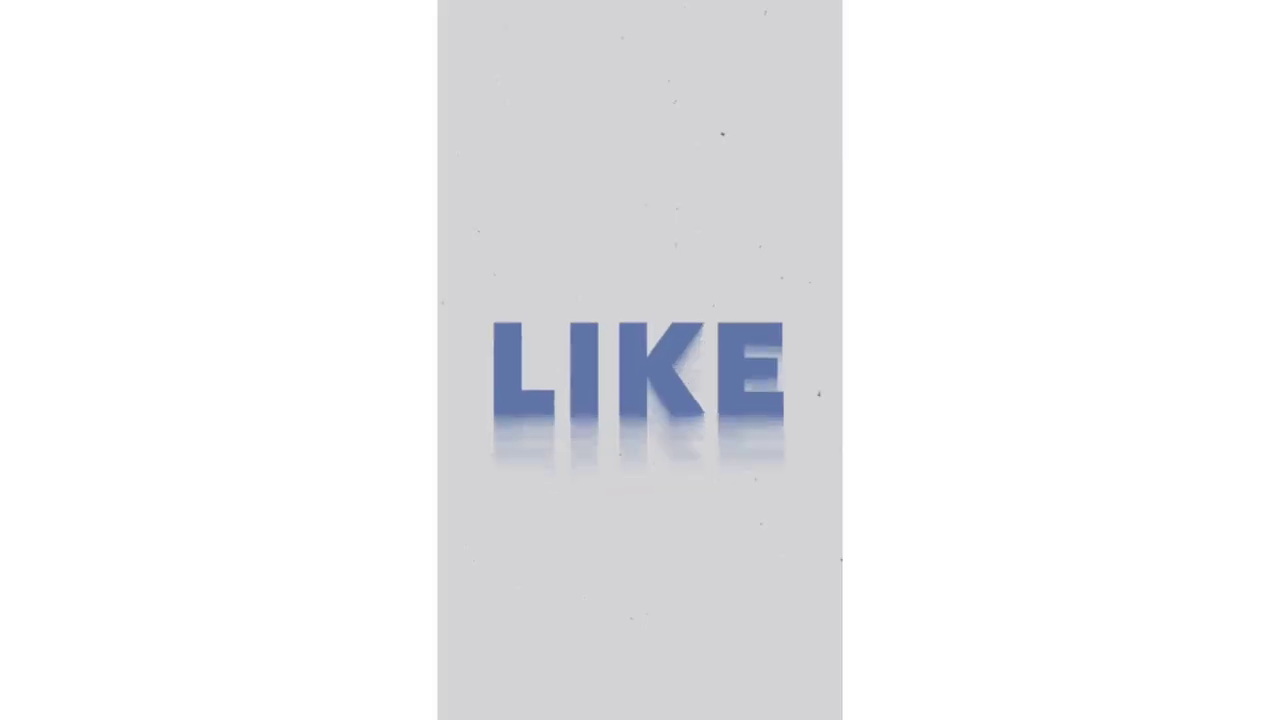